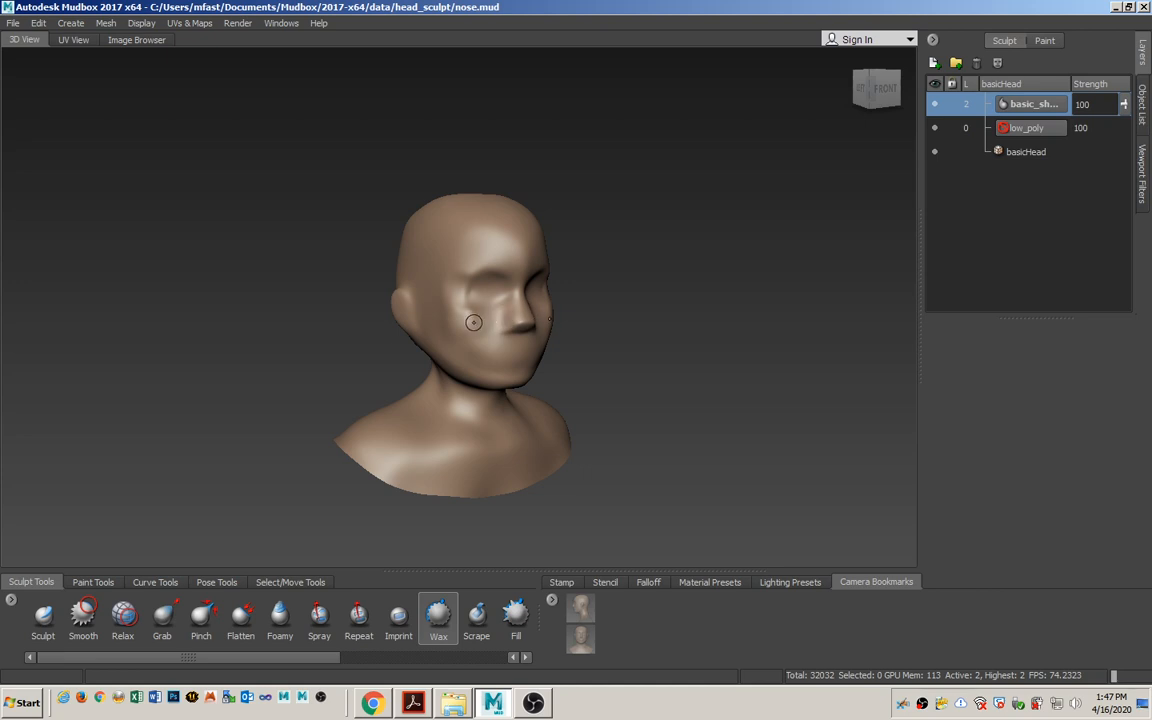
Try to reshape the side of the nose bridge with an enlarged Grab brush, mirrored across X.
{"action": "right_click_drag", "start_coordinate": [405, 505], "coordinate": [461, 476], "text": "alt"}
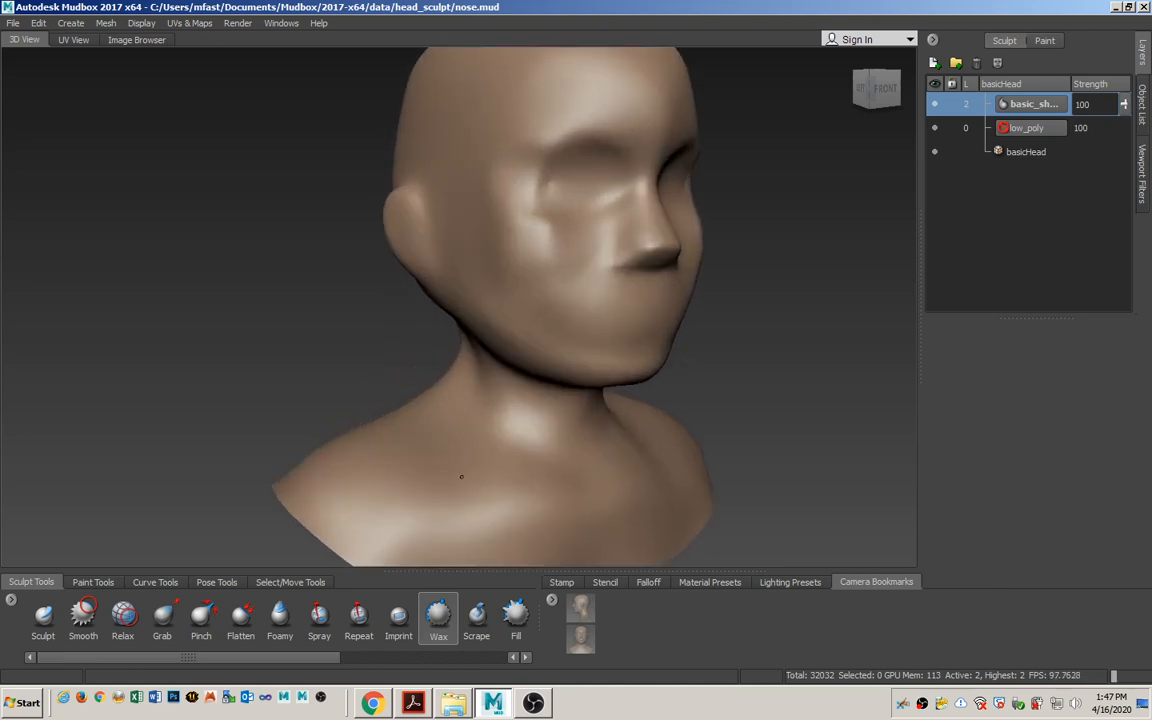
{"action": "mouse_move", "coordinate": [461, 476]}
{"action": "left_mouse_down", "text": "alt"}
{"action": "mouse_move", "coordinate": [465, 417]}
{"action": "mouse_move", "coordinate": [460, 480]}
{"action": "left_mouse_up", "text": "alt"}
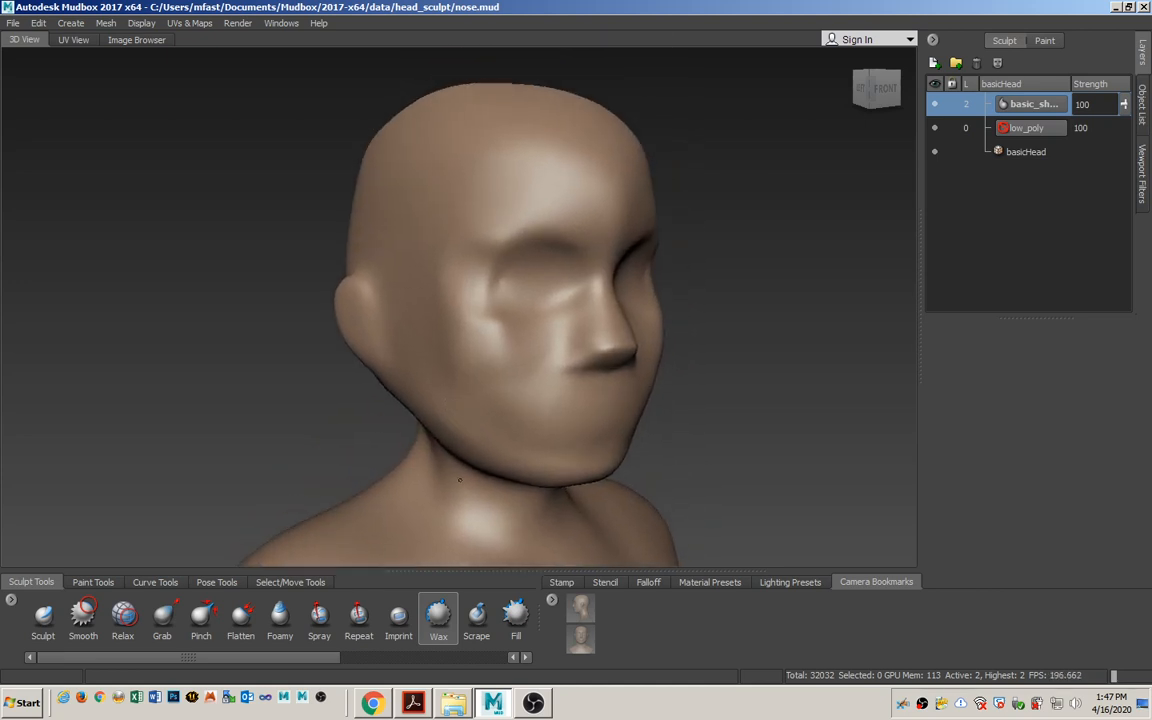
{"action": "right_click_drag", "start_coordinate": [405, 127], "coordinate": [445, 257], "text": "alt"}
{"action": "mouse_move", "coordinate": [576, 375]}
{"action": "left_mouse_down", "text": "alt"}
{"action": "mouse_move", "coordinate": [725, 364]}
{"action": "mouse_move", "coordinate": [440, 319]}
{"action": "mouse_move", "coordinate": [453, 298]}
{"action": "left_mouse_up", "text": "alt"}
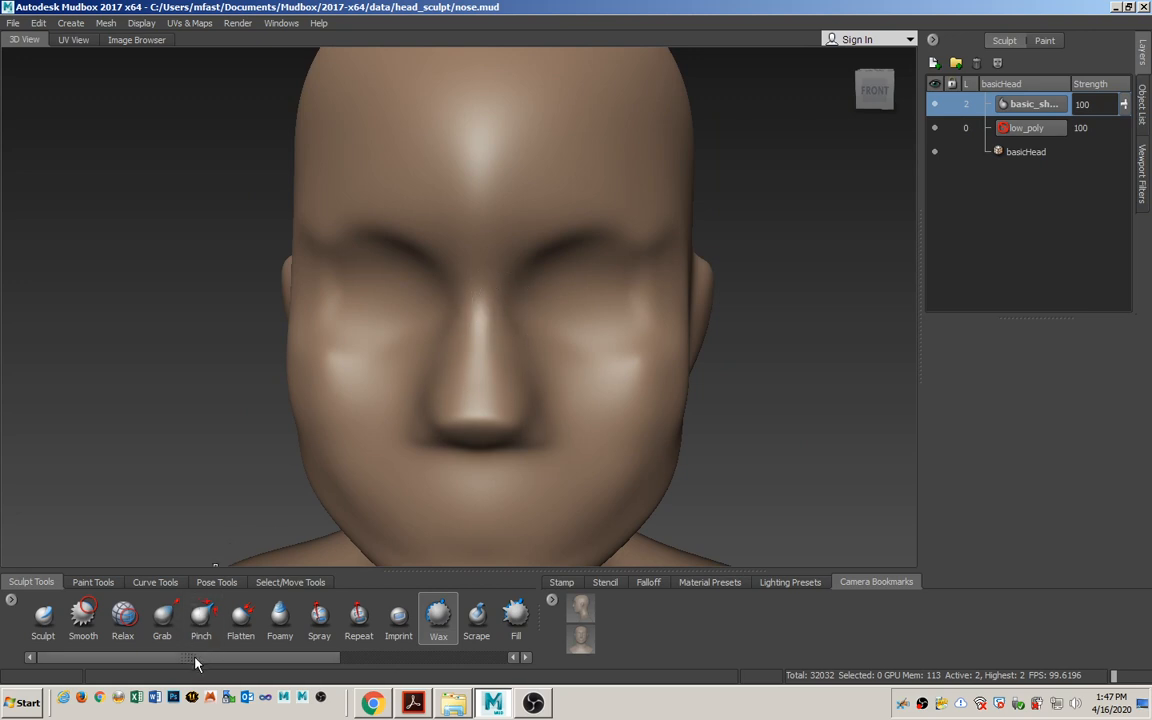
{"action": "left_click", "coordinate": [162, 615]}
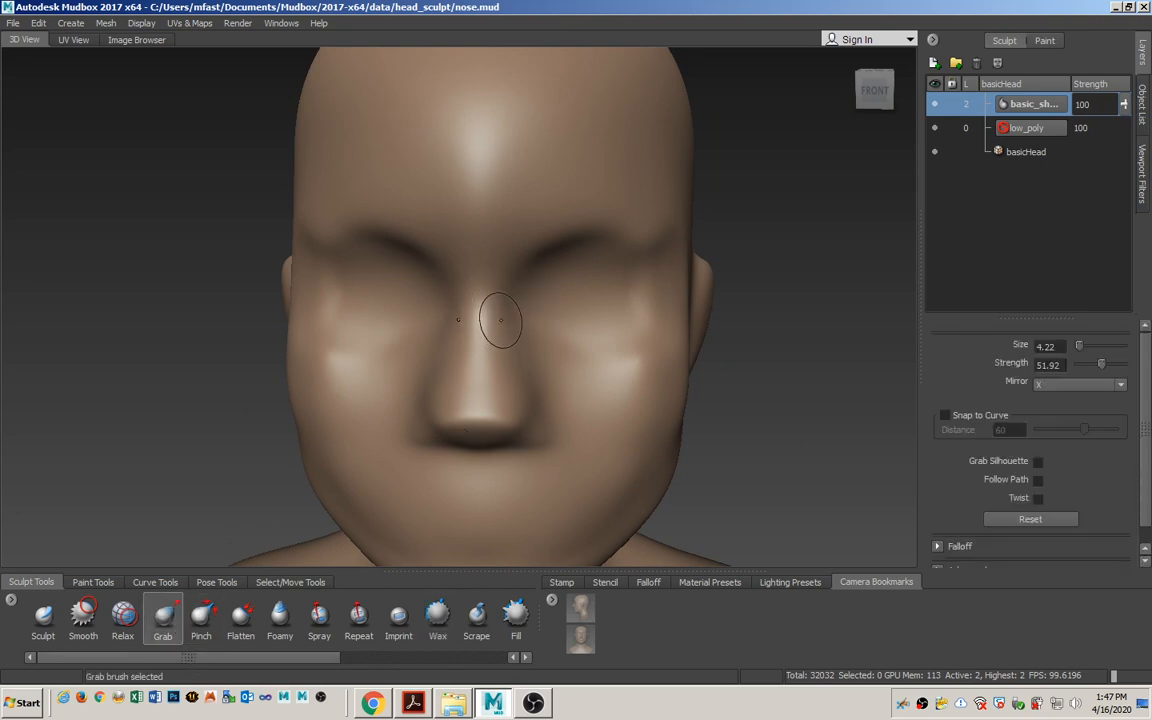
{"action": "key", "text": "b"}
{"action": "mouse_move", "coordinate": [501, 320]}
{"action": "left_mouse_down"}
{"action": "mouse_move", "coordinate": [545, 320]}
{"action": "mouse_move", "coordinate": [506, 310]}
{"action": "mouse_move", "coordinate": [545, 356]}
{"action": "mouse_move", "coordinate": [529, 361]}
{"action": "left_mouse_up"}
{"action": "key", "text": "ctrl+z"}
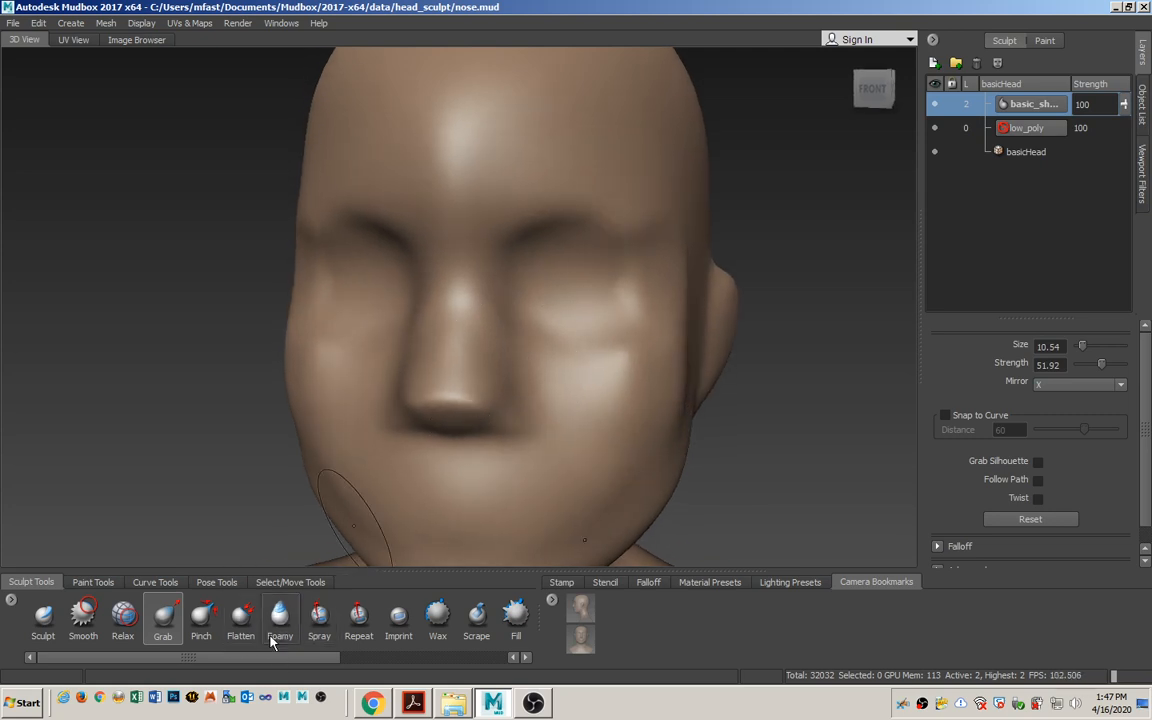
Build up the areas on both sides of the nose with the Wax brush at strength 4.76 and smooth them into the cheeks.
{"action": "left_click", "coordinate": [440, 620]}
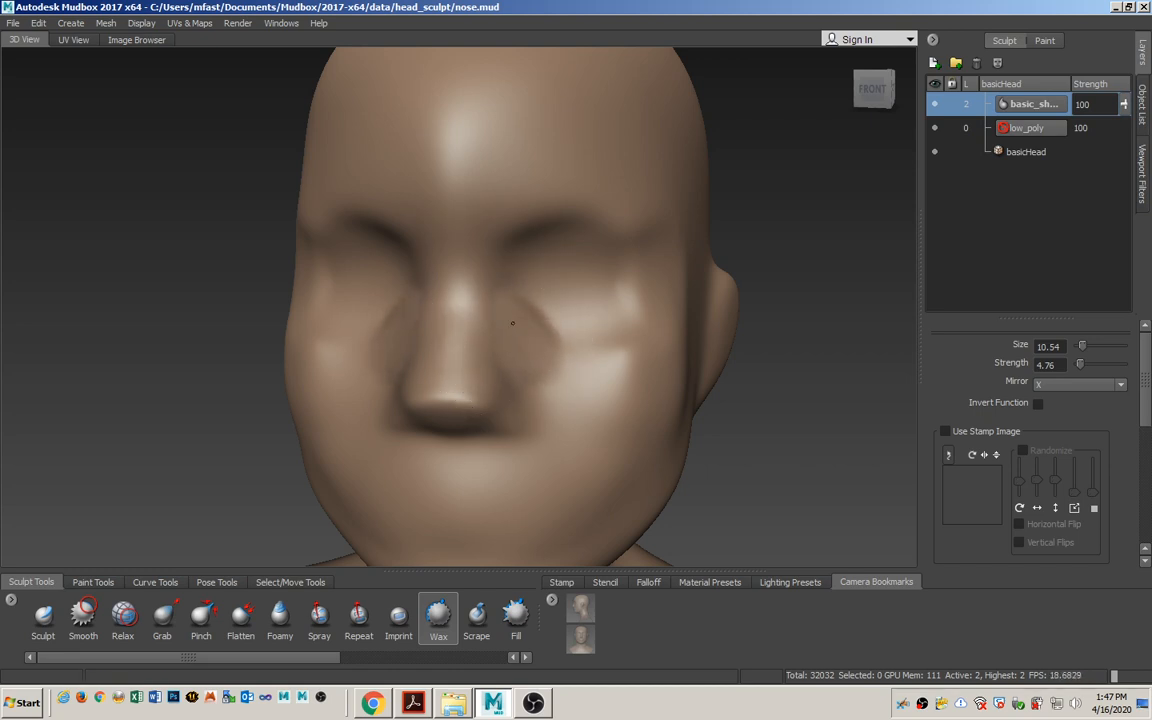
{"action": "left_click_drag", "start_coordinate": [540, 322], "coordinate": [508, 336], "text": "alt"}
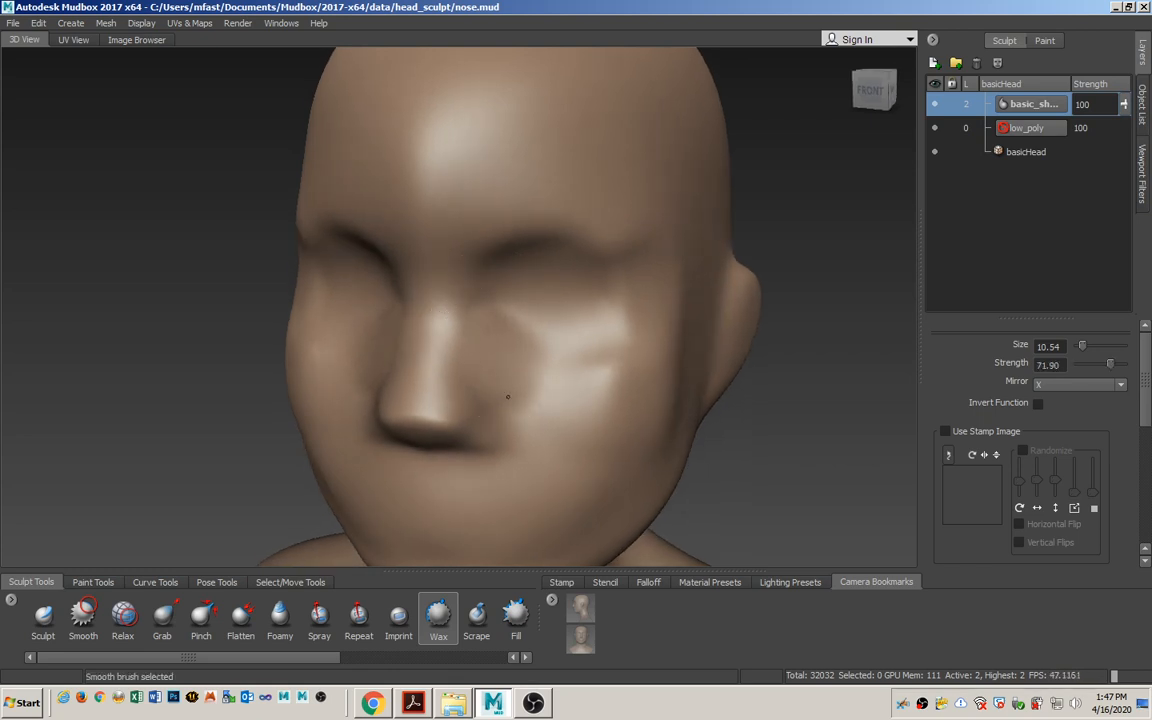
{"action": "left_click_drag", "start_coordinate": [466, 318], "coordinate": [536, 390], "text": "shift"}
{"action": "mouse_move", "coordinate": [474, 320]}
{"action": "left_mouse_down", "text": "alt"}
{"action": "mouse_move", "coordinate": [527, 373]}
{"action": "mouse_move", "coordinate": [676, 376]}
{"action": "mouse_move", "coordinate": [523, 367]}
{"action": "mouse_move", "coordinate": [527, 378]}
{"action": "mouse_move", "coordinate": [561, 377]}
{"action": "left_mouse_up", "text": "alt"}
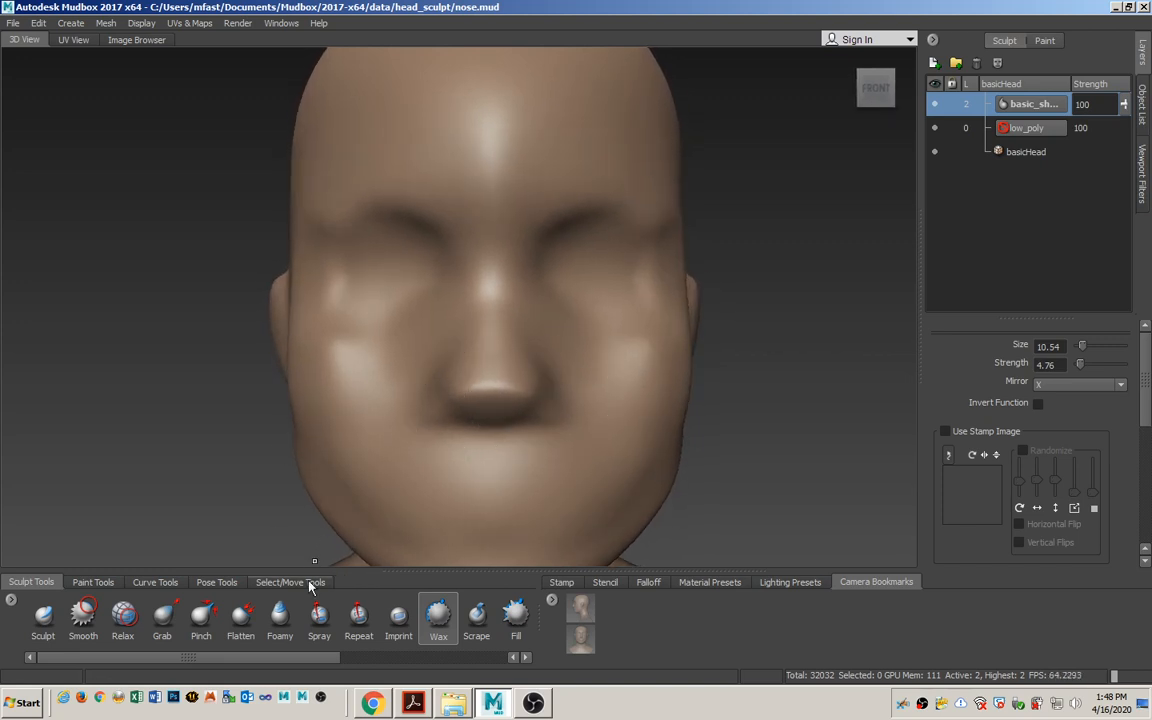
Build up the nostril wings on both sides of the nose with the Foamy brush at strength 2.26.
{"action": "mouse_move", "coordinate": [274, 656]}
{"action": "left_mouse_down"}
{"action": "mouse_move", "coordinate": [305, 663]}
{"action": "mouse_move", "coordinate": [242, 653]}
{"action": "left_mouse_up"}
{"action": "left_click", "coordinate": [280, 632]}
{"action": "left_click_drag", "start_coordinate": [591, 399], "coordinate": [481, 408], "text": "alt"}
{"action": "key", "text": "b"}
{"action": "left_click_drag", "start_coordinate": [504, 360], "coordinate": [482, 360]}
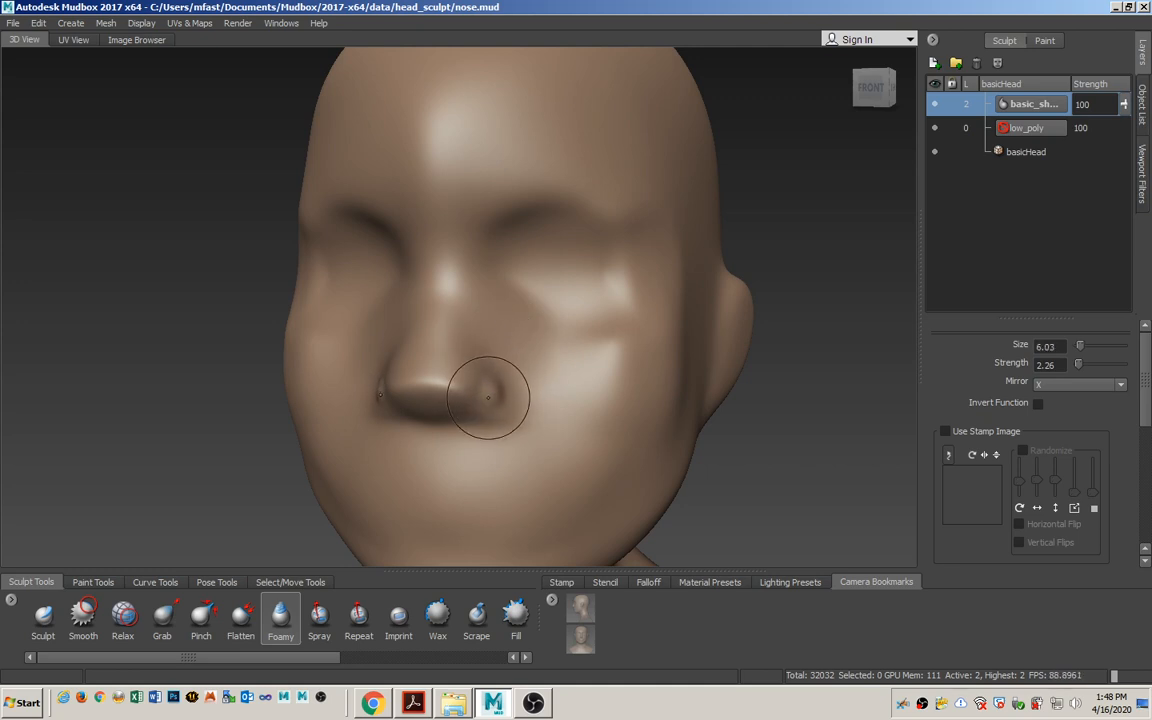
{"action": "key", "text": "b"}
{"action": "left_click_drag", "start_coordinate": [494, 388], "coordinate": [501, 388]}
Round out the nose tip with the Foamy brush and smooth its transition into the bridge.
{"action": "mouse_move", "coordinate": [494, 418]}
{"action": "left_mouse_down", "text": "alt"}
{"action": "mouse_move", "coordinate": [535, 406]}
{"action": "mouse_move", "coordinate": [568, 455]}
{"action": "mouse_move", "coordinate": [522, 406]}
{"action": "mouse_move", "coordinate": [512, 416]}
{"action": "mouse_move", "coordinate": [527, 404]}
{"action": "mouse_move", "coordinate": [490, 395]}
{"action": "left_mouse_up", "text": "alt"}
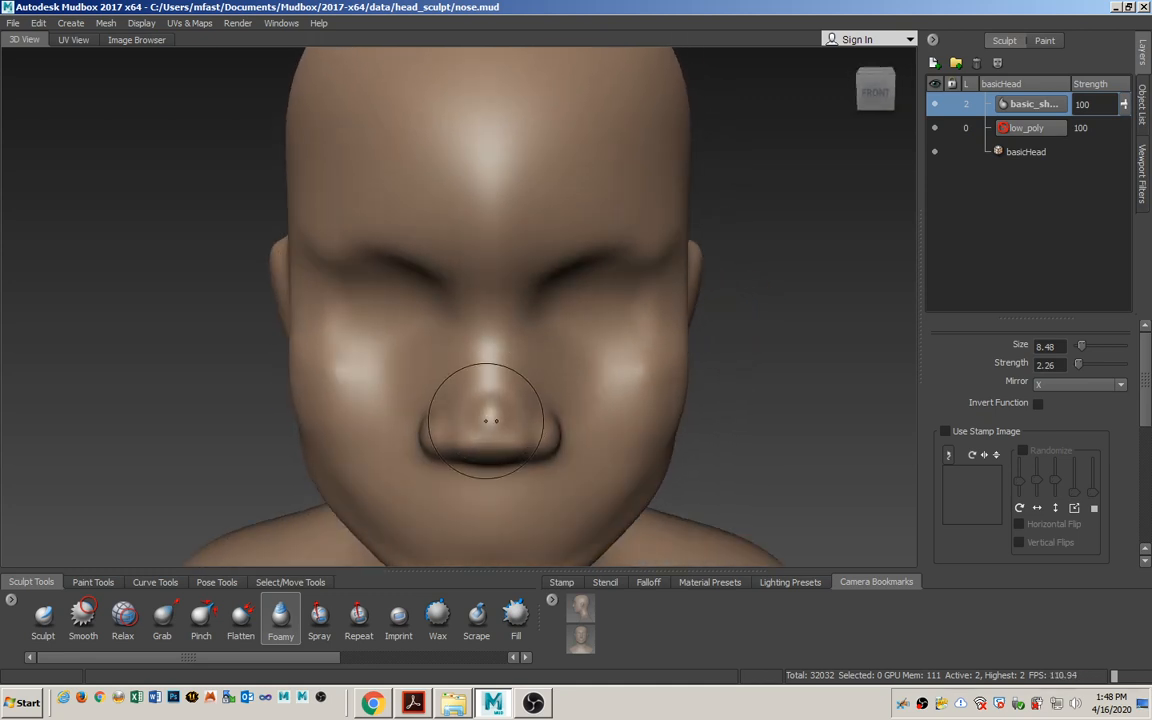
{"action": "mouse_move", "coordinate": [491, 405]}
{"action": "left_mouse_down"}
{"action": "mouse_move", "coordinate": [509, 411]}
{"action": "mouse_move", "coordinate": [488, 398]}
{"action": "mouse_move", "coordinate": [500, 420]}
{"action": "mouse_move", "coordinate": [478, 410]}
{"action": "mouse_move", "coordinate": [494, 394]}
{"action": "mouse_move", "coordinate": [478, 393]}
{"action": "mouse_move", "coordinate": [471, 364]}
{"action": "mouse_move", "coordinate": [440, 387]}
{"action": "mouse_move", "coordinate": [414, 378]}
{"action": "mouse_move", "coordinate": [442, 398]}
{"action": "mouse_move", "coordinate": [424, 402]}
{"action": "mouse_move", "coordinate": [430, 418]}
{"action": "mouse_move", "coordinate": [504, 420]}
{"action": "mouse_move", "coordinate": [520, 408]}
{"action": "left_mouse_up"}
{"action": "mouse_move", "coordinate": [486, 370]}
{"action": "left_mouse_down", "text": "shift"}
{"action": "mouse_move", "coordinate": [488, 340]}
{"action": "mouse_move", "coordinate": [508, 360]}
{"action": "left_mouse_up", "text": "shift"}
{"action": "mouse_move", "coordinate": [488, 430]}
{"action": "left_mouse_down", "text": "alt"}
{"action": "mouse_move", "coordinate": [589, 381]}
{"action": "mouse_move", "coordinate": [535, 365]}
{"action": "mouse_move", "coordinate": [458, 398]}
{"action": "mouse_move", "coordinate": [473, 408]}
{"action": "mouse_move", "coordinate": [462, 414]}
{"action": "mouse_move", "coordinate": [425, 393]}
{"action": "mouse_move", "coordinate": [438, 389]}
{"action": "left_mouse_up", "text": "alt"}
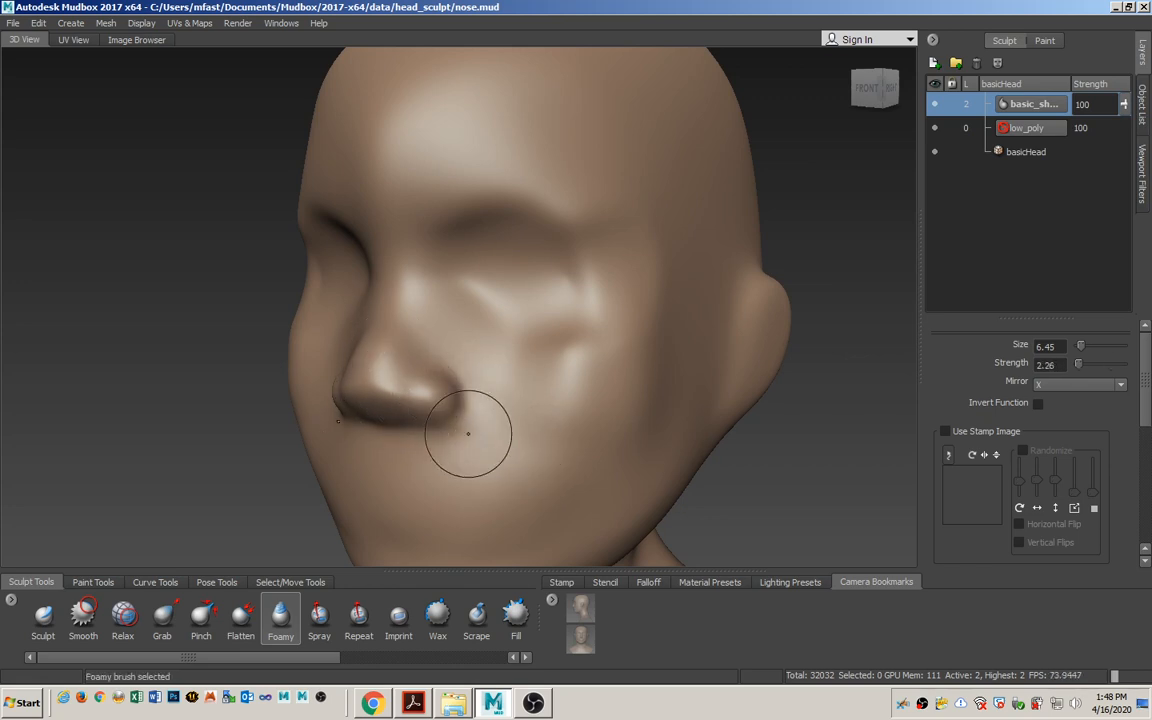
{"action": "mouse_move", "coordinate": [459, 438]}
{"action": "left_mouse_down", "text": "alt"}
{"action": "mouse_move", "coordinate": [509, 412]}
{"action": "mouse_move", "coordinate": [411, 430]}
{"action": "mouse_move", "coordinate": [489, 411]}
{"action": "mouse_move", "coordinate": [501, 368]}
{"action": "mouse_move", "coordinate": [405, 440]}
{"action": "left_mouse_up", "text": "alt"}
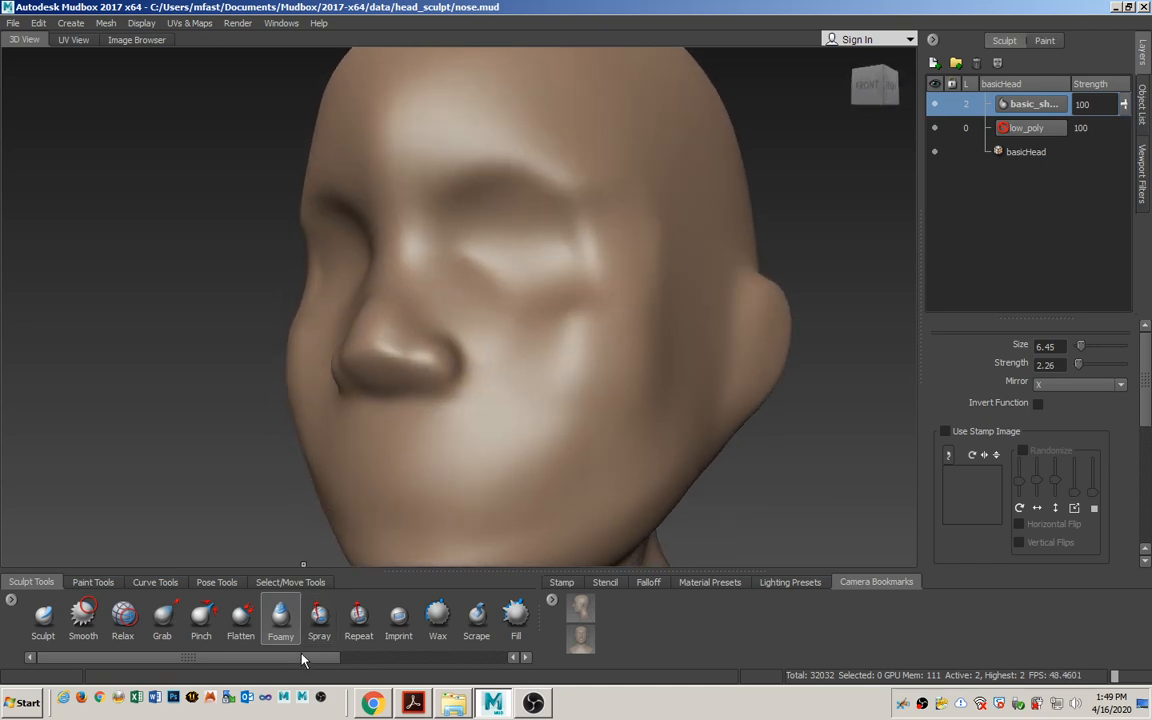
Choose the Freeze brush and subdivide the head mesh twice, up to level 4.
{"action": "left_click_drag", "start_coordinate": [321, 662], "coordinate": [477, 660]}
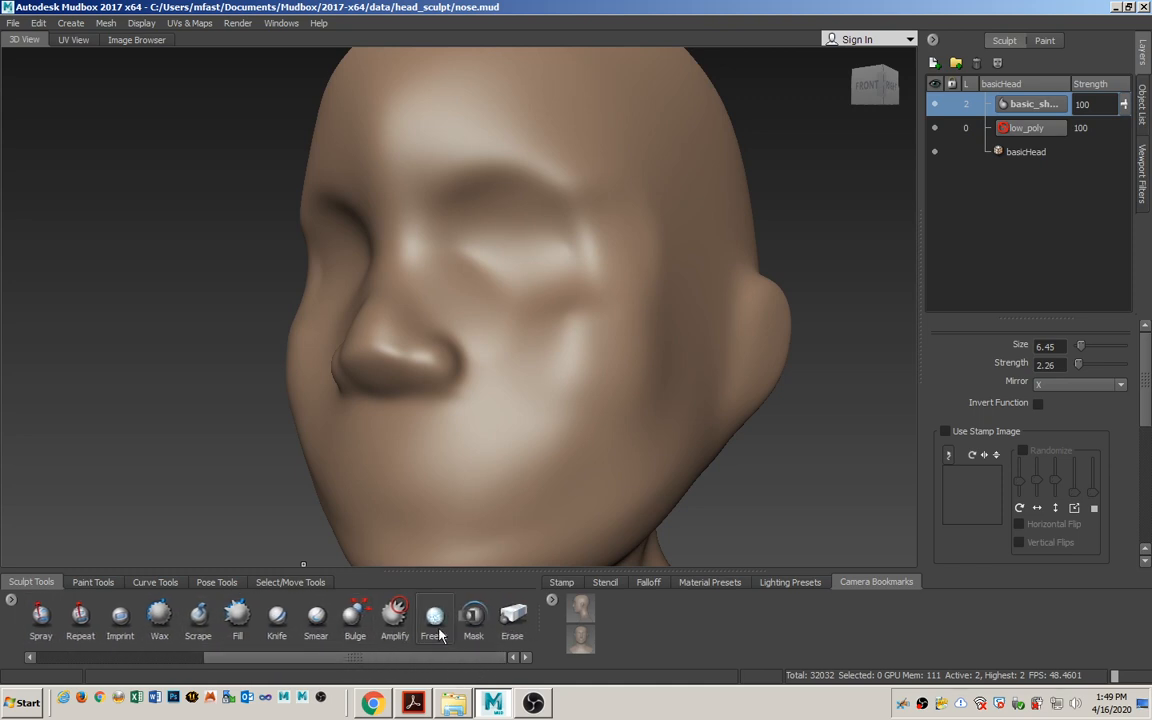
{"action": "left_click", "coordinate": [434, 617]}
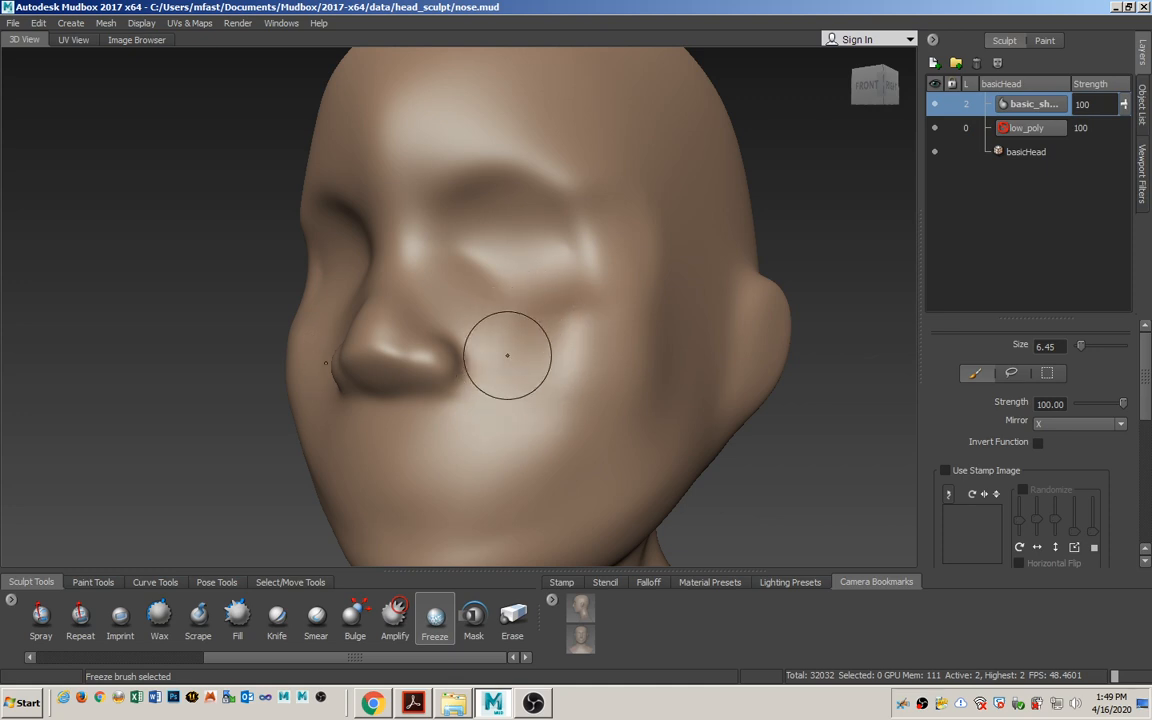
{"action": "key", "text": "shift+d"}
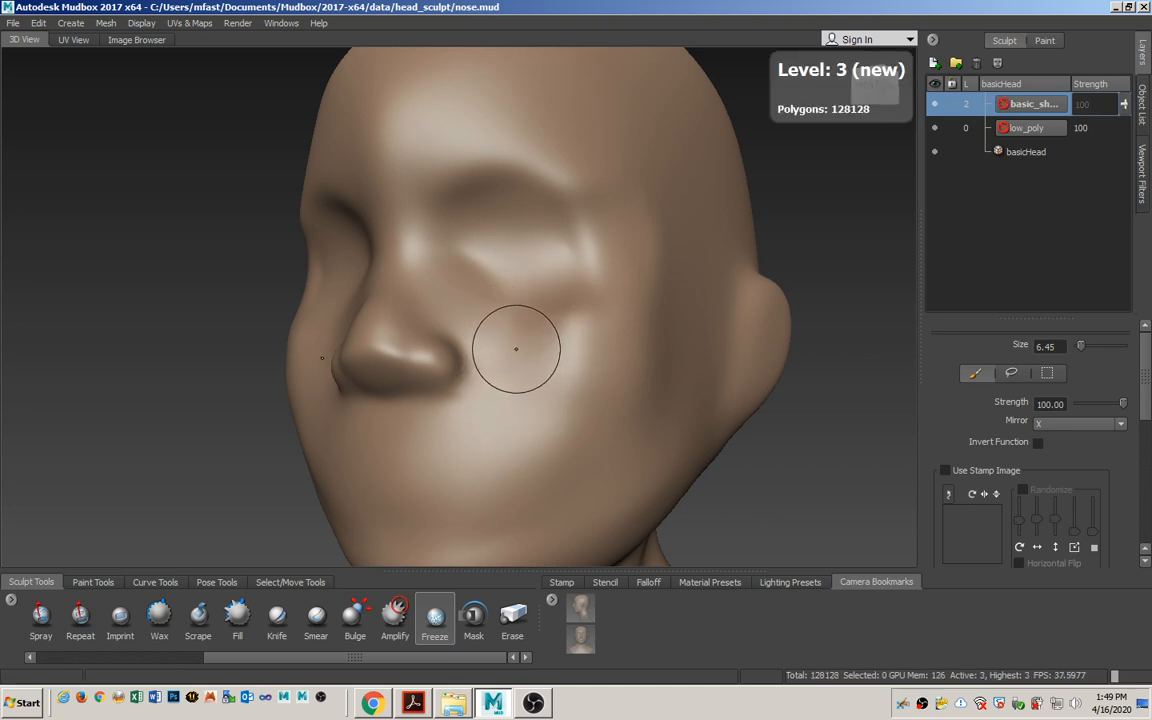
{"action": "key", "text": "shift+d"}
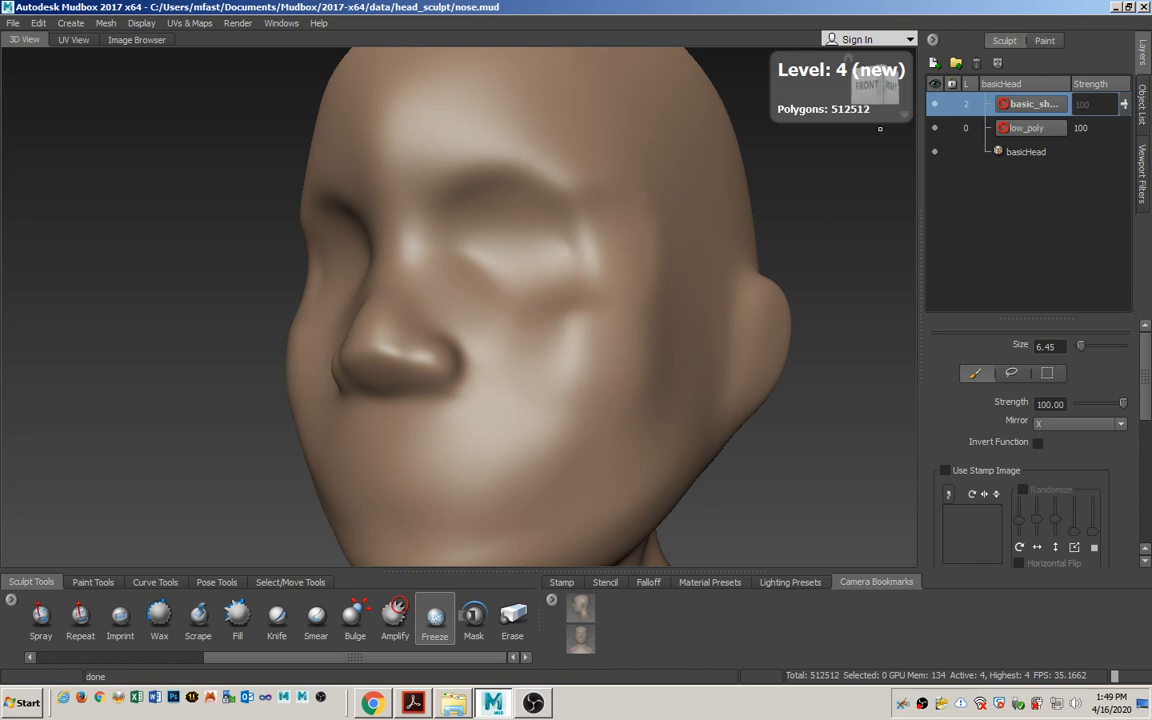
Add a new sculpt layer above basic_shape and name it nose.
{"action": "left_click", "coordinate": [935, 64]}
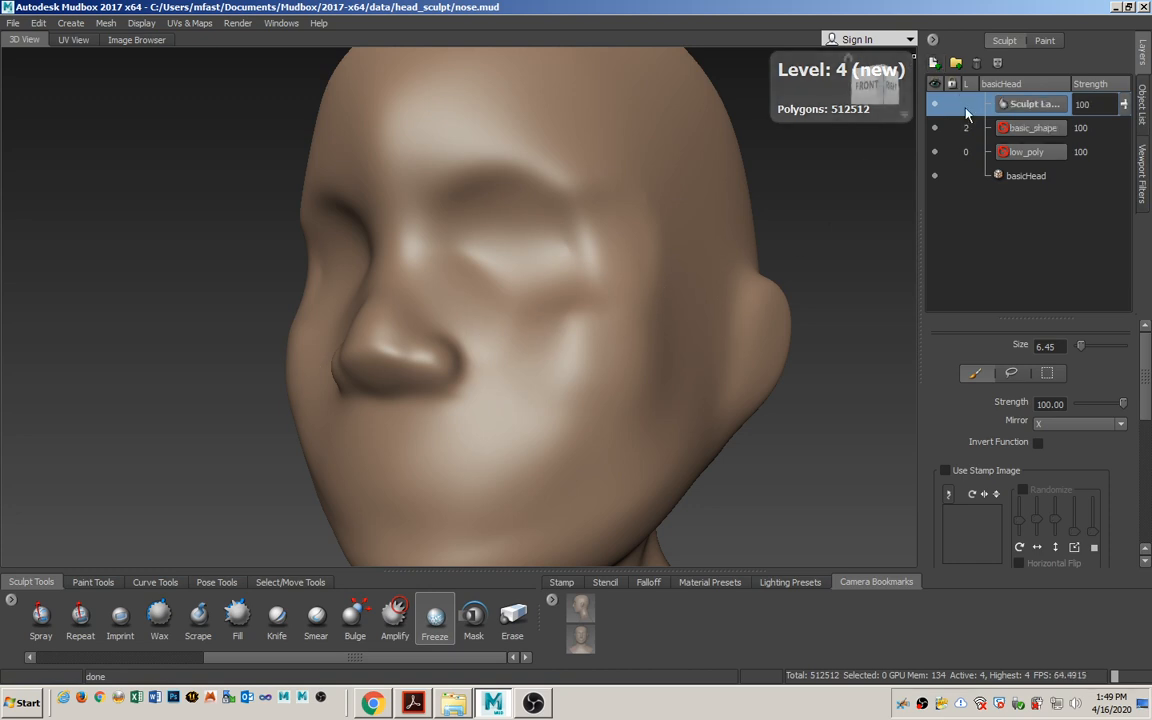
{"action": "double_click", "coordinate": [1022, 108]}
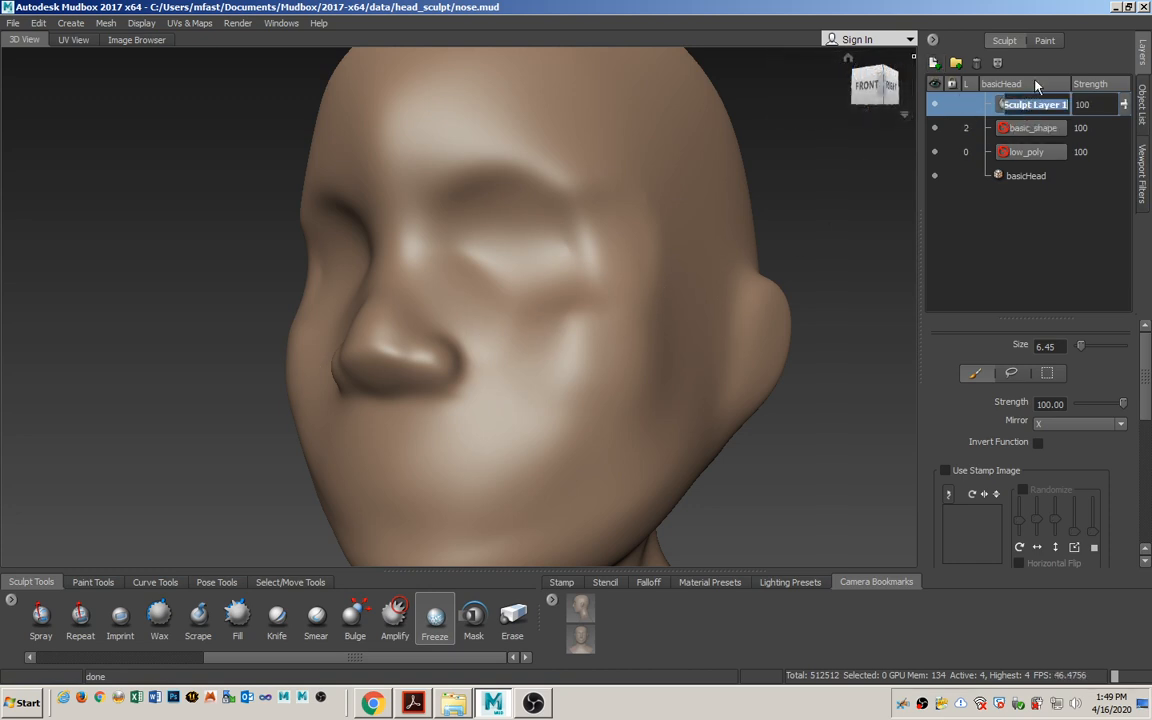
{"action": "type", "text": "nose"}
{"action": "key", "text": "Return"}
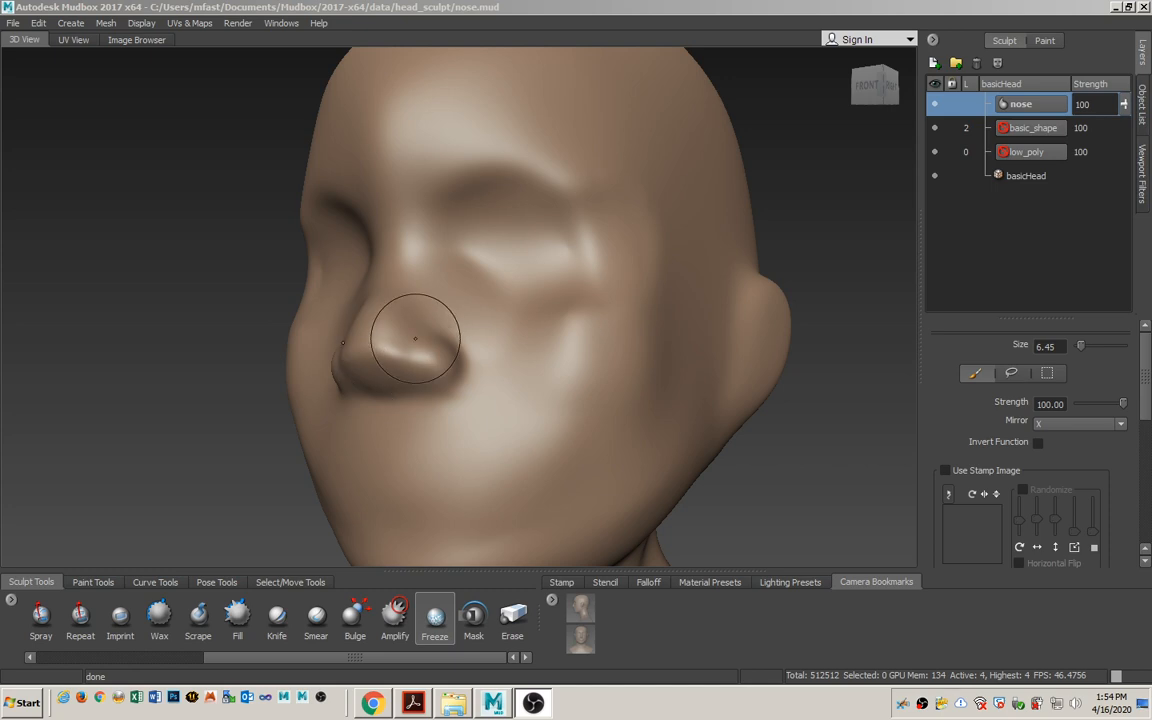
Freeze two round nostril areas on the underside of the nose with a size 1.70 brush and invert the frozen region.
{"action": "mouse_move", "coordinate": [390, 408]}
{"action": "left_mouse_down", "text": "alt"}
{"action": "mouse_move", "coordinate": [463, 363]}
{"action": "mouse_move", "coordinate": [437, 315]}
{"action": "mouse_move", "coordinate": [399, 320]}
{"action": "left_mouse_up", "text": "alt"}
{"action": "right_click_drag", "start_coordinate": [399, 320], "coordinate": [488, 318], "text": "alt"}
{"action": "mouse_move", "coordinate": [458, 316]}
{"action": "middle_mouse_down", "text": "alt"}
{"action": "mouse_move", "coordinate": [443, 229]}
{"action": "mouse_move", "coordinate": [417, 225]}
{"action": "middle_mouse_up", "text": "alt"}
{"action": "left_click_drag", "start_coordinate": [465, 378], "coordinate": [458, 404], "text": "alt"}
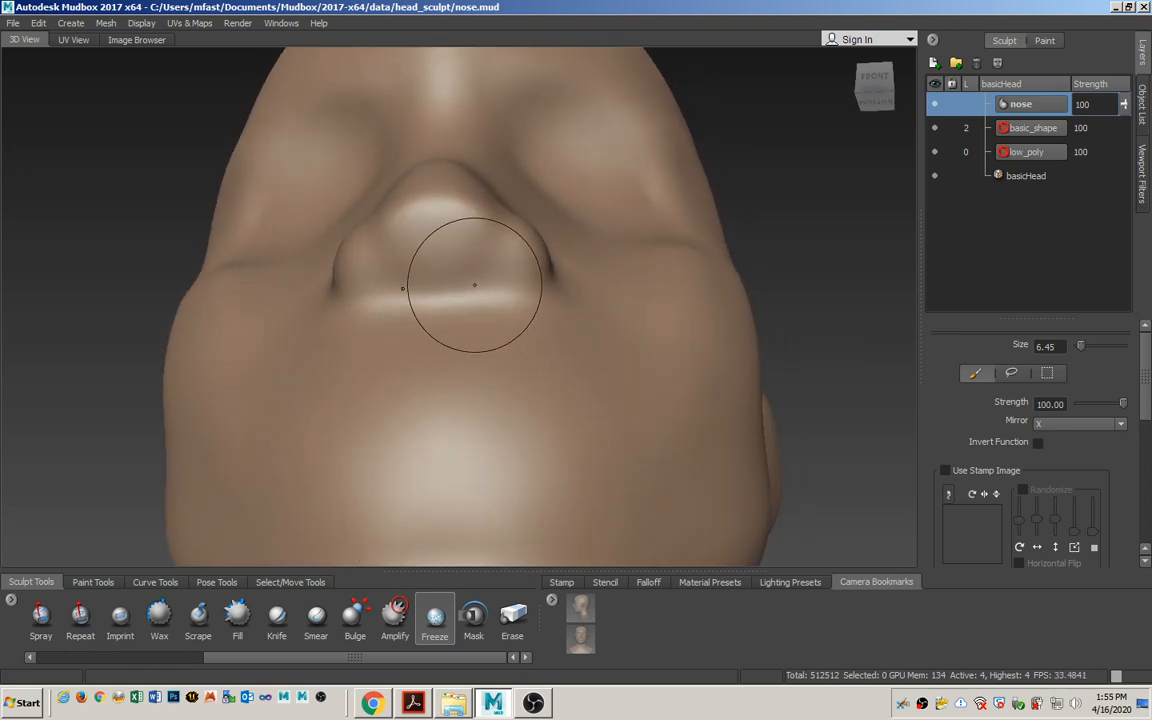
{"action": "key", "text": "b"}
{"action": "left_click_drag", "start_coordinate": [479, 266], "coordinate": [440, 266]}
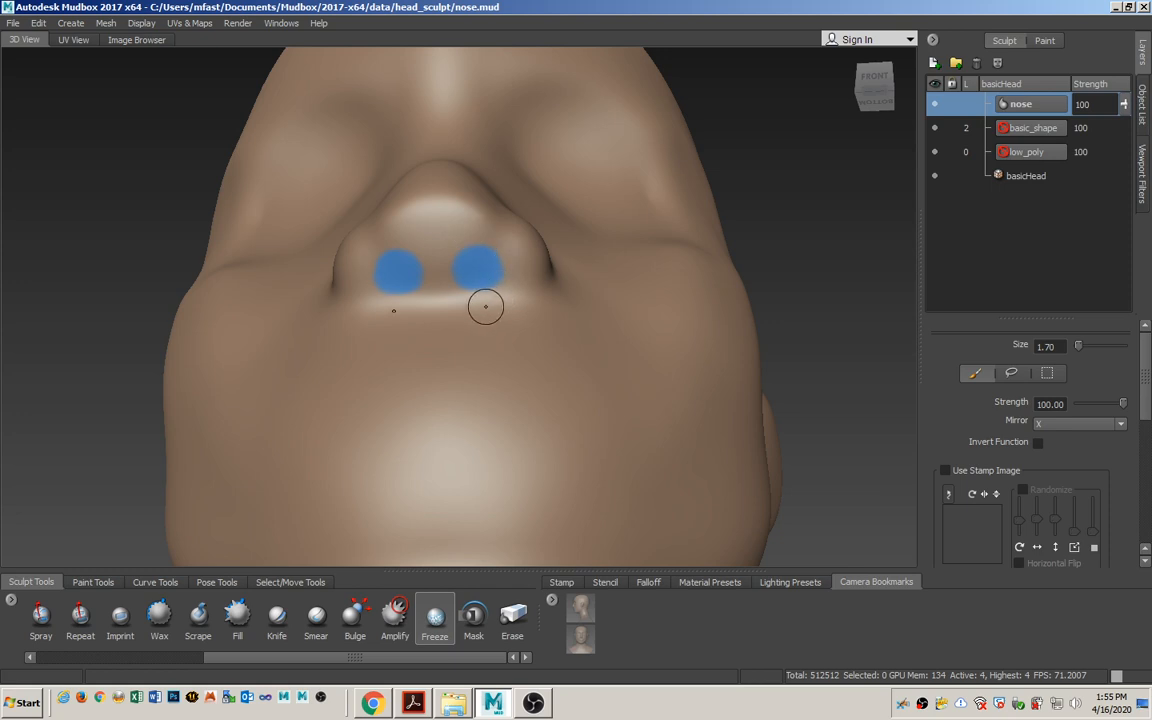
{"action": "key", "text": "ctrl+i"}
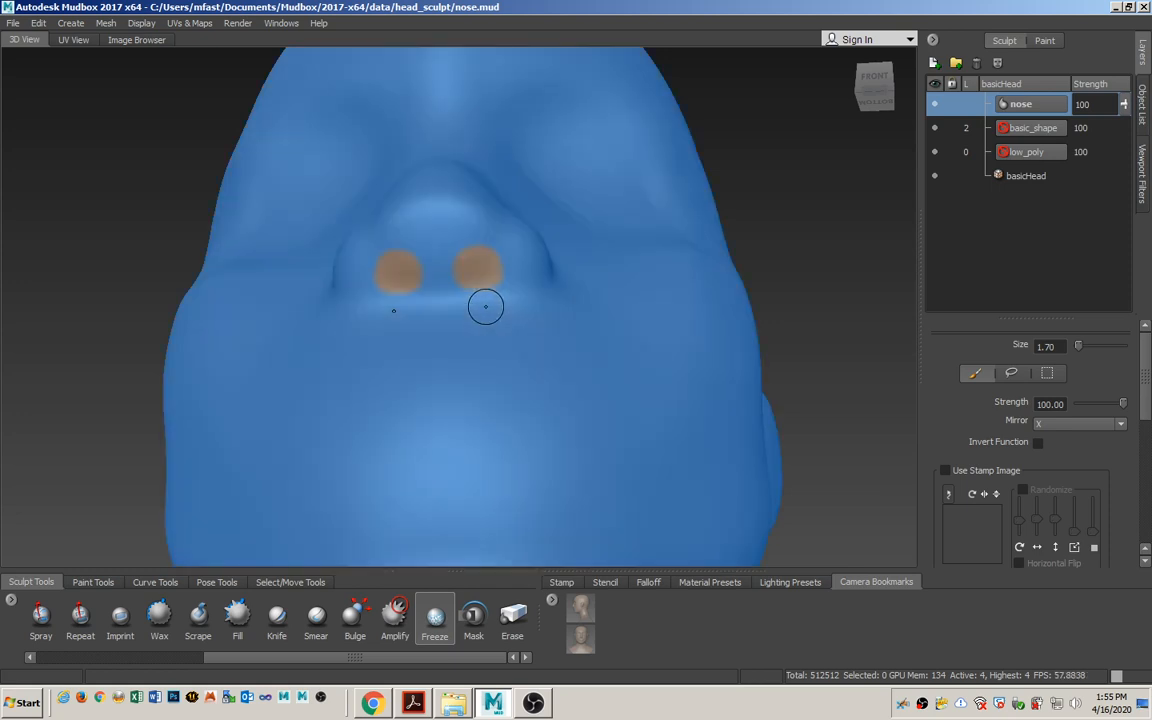
Push the unfrozen nostril areas inward with the Bulge brush, inverted, at size 4.38 and strength 1.50.
{"action": "left_click", "coordinate": [355, 617]}
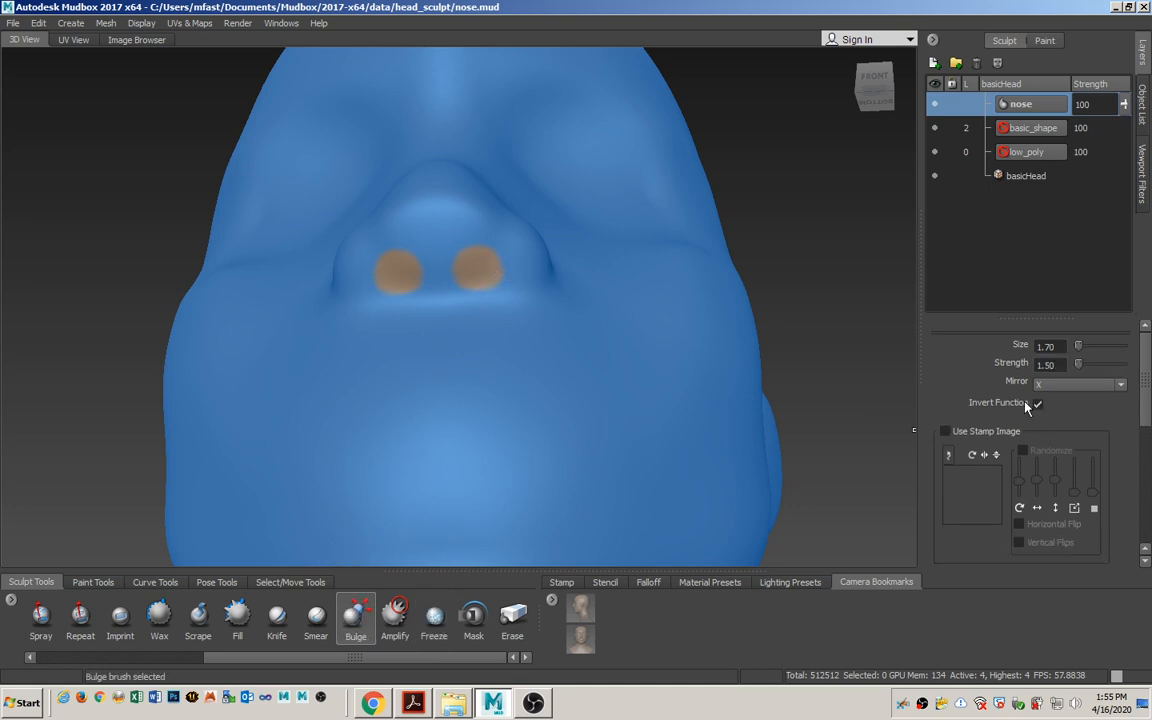
{"action": "key", "text": "b"}
{"action": "mouse_move", "coordinate": [474, 276]}
{"action": "left_mouse_down"}
{"action": "mouse_move", "coordinate": [502, 276]}
{"action": "mouse_move", "coordinate": [479, 272]}
{"action": "mouse_move", "coordinate": [498, 274]}
{"action": "mouse_move", "coordinate": [379, 353]}
{"action": "mouse_move", "coordinate": [456, 298]}
{"action": "left_mouse_up"}
Smooth the nostril cavities and unfreeze the whole head.
{"action": "key", "text": "shift"}
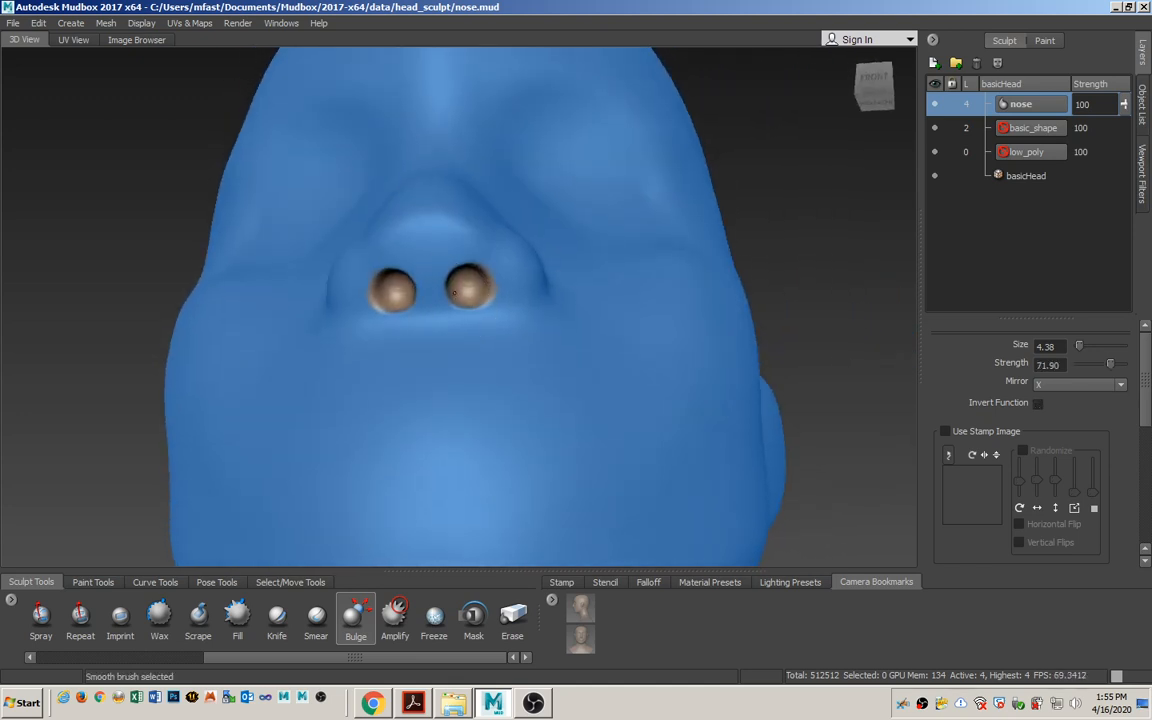
{"action": "mouse_move", "coordinate": [494, 303]}
{"action": "left_mouse_down", "text": "alt"}
{"action": "mouse_move", "coordinate": [432, 309]}
{"action": "mouse_move", "coordinate": [414, 329]}
{"action": "mouse_move", "coordinate": [441, 343]}
{"action": "mouse_move", "coordinate": [375, 350]}
{"action": "mouse_move", "coordinate": [463, 298]}
{"action": "mouse_move", "coordinate": [460, 282]}
{"action": "mouse_move", "coordinate": [365, 335]}
{"action": "left_mouse_up", "text": "alt"}
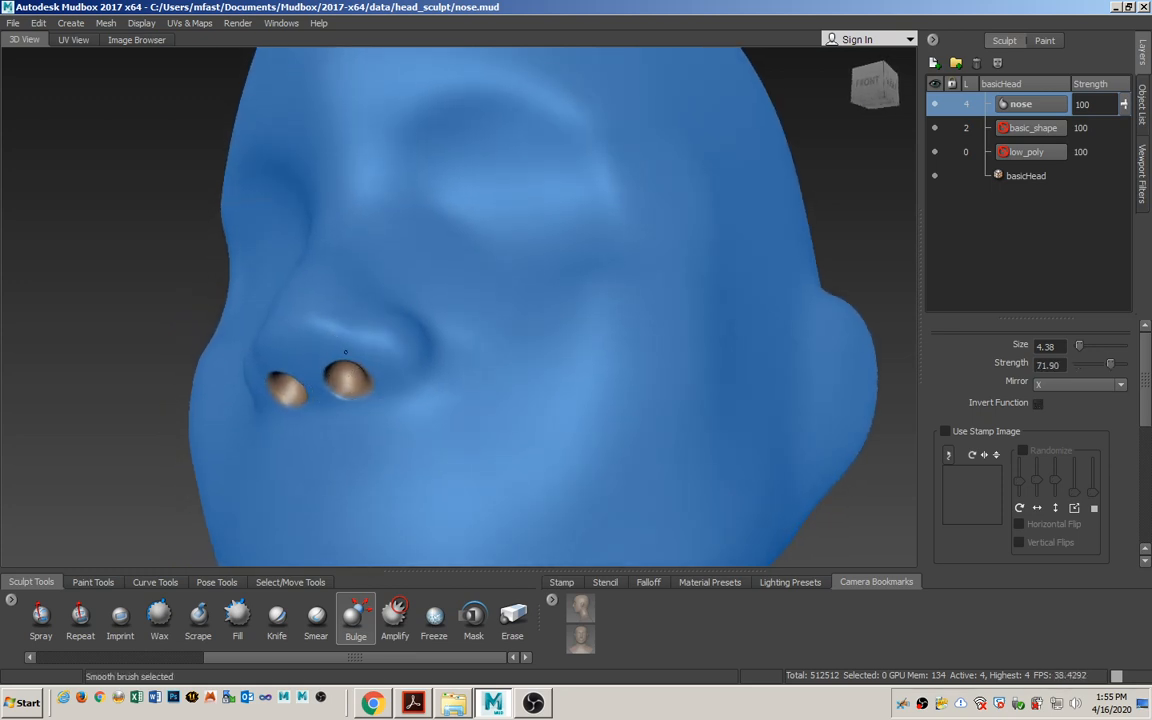
{"action": "left_click_drag", "start_coordinate": [346, 383], "coordinate": [380, 358], "text": "shift"}
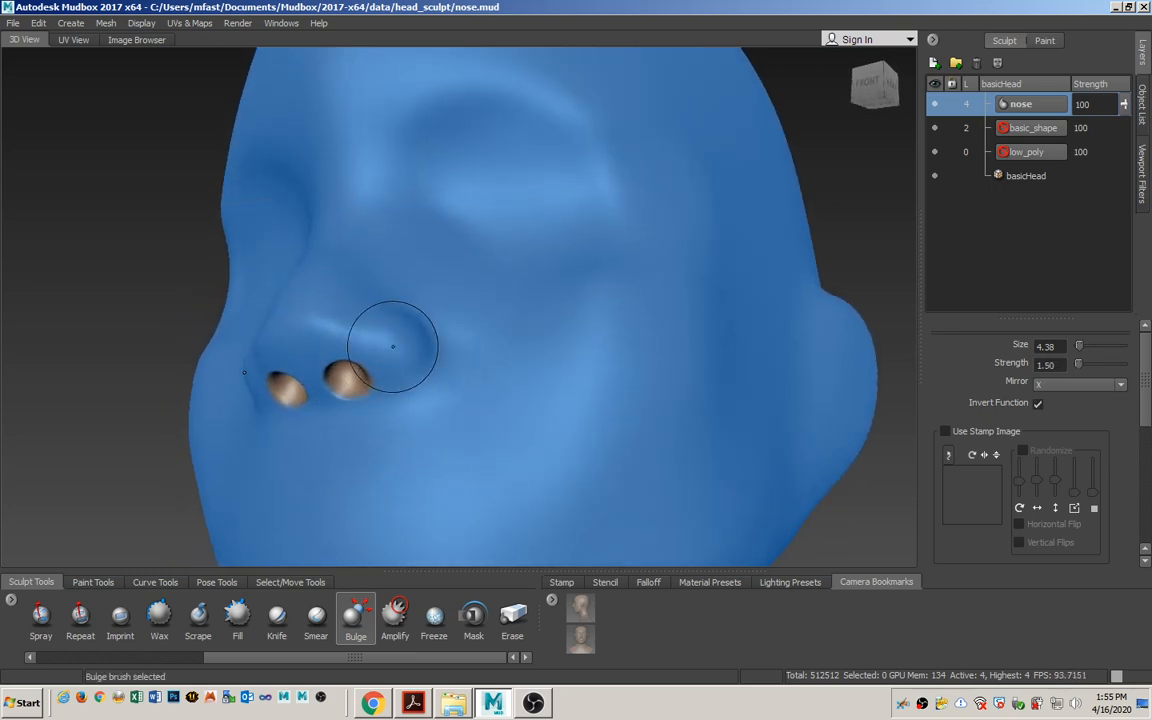
{"action": "key", "text": "shift+u"}
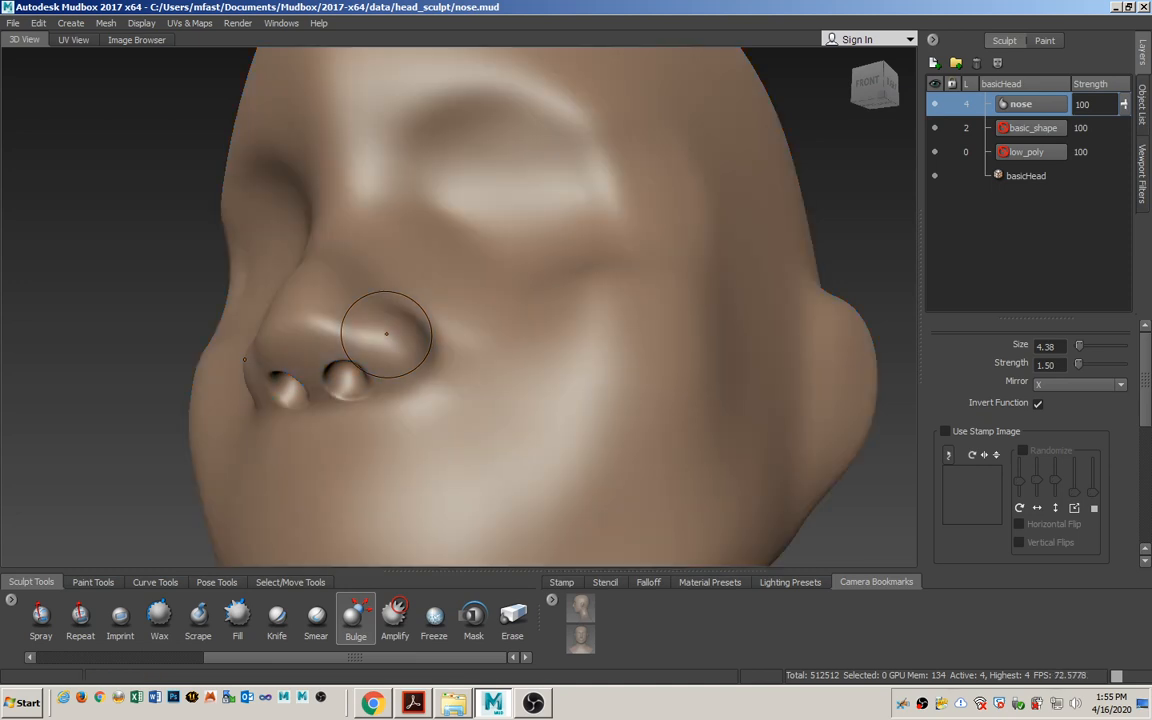
Deepen the nostrils with the inverted Bulge brush and smooth the surface around their lower edges.
{"action": "mouse_move", "coordinate": [404, 393]}
{"action": "left_mouse_down", "text": "alt"}
{"action": "mouse_move", "coordinate": [452, 392]}
{"action": "mouse_move", "coordinate": [442, 422]}
{"action": "left_mouse_up", "text": "alt"}
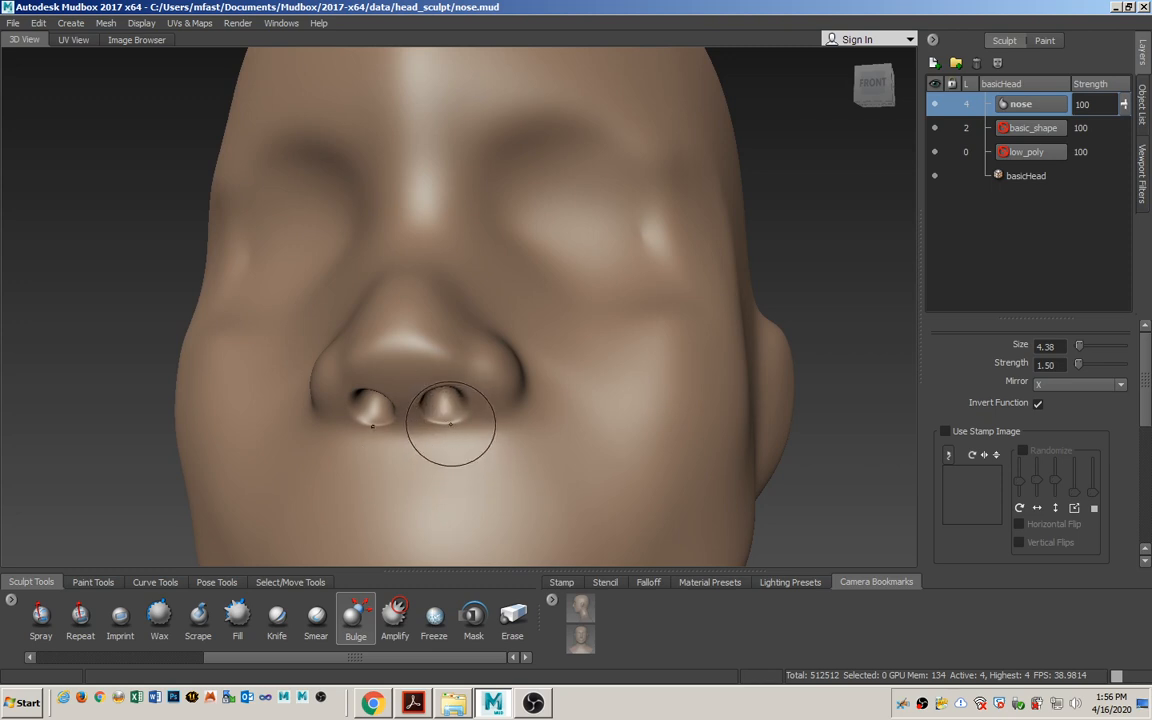
{"action": "left_click_drag", "start_coordinate": [443, 409], "coordinate": [430, 410]}
{"action": "key", "text": "shift"}
{"action": "left_click_drag", "start_coordinate": [452, 432], "coordinate": [445, 446], "text": "shift"}
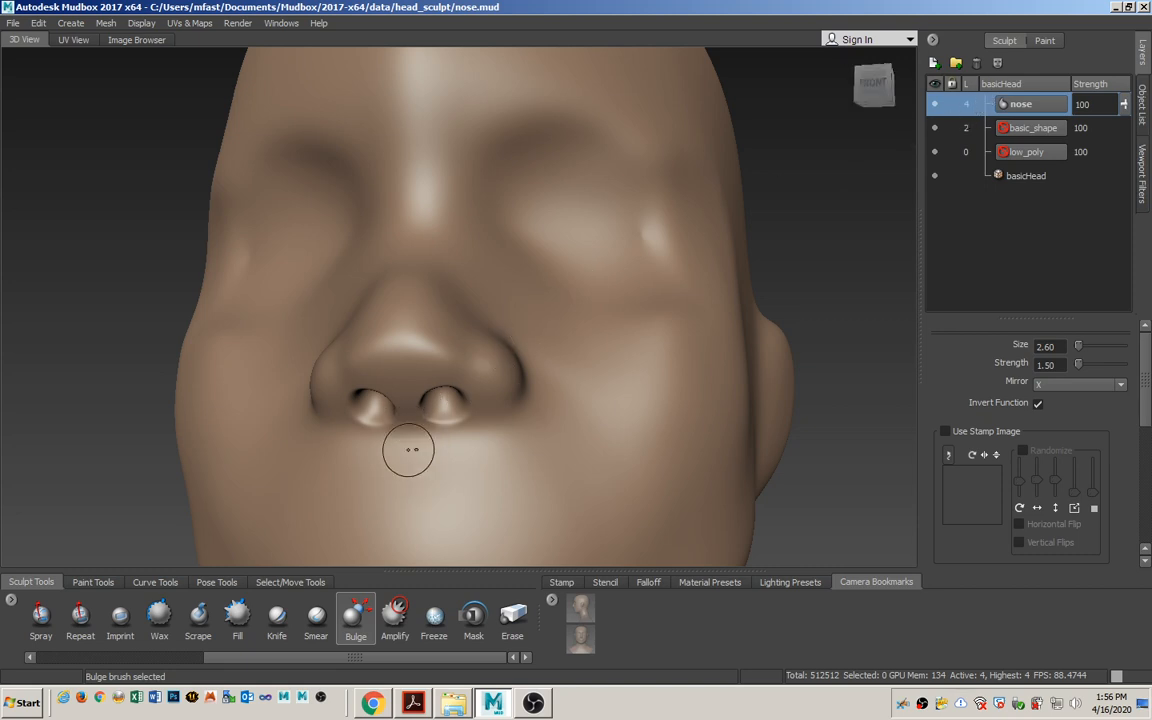
Soften the lower nostril rims into the upper lip area with the Smooth brush at size 2.60 and strength 71.90.
{"action": "mouse_move", "coordinate": [258, 665]}
{"action": "left_mouse_down"}
{"action": "mouse_move", "coordinate": [85, 660]}
{"action": "mouse_move", "coordinate": [83, 648]}
{"action": "left_mouse_up"}
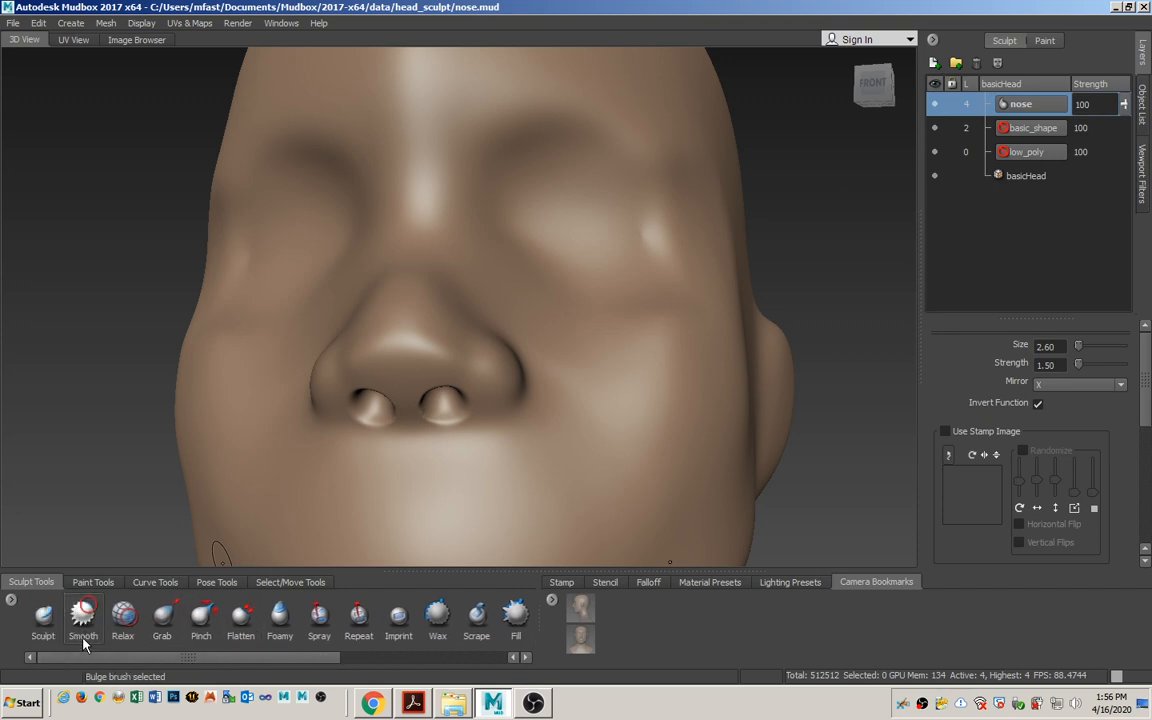
{"action": "left_click", "coordinate": [84, 625]}
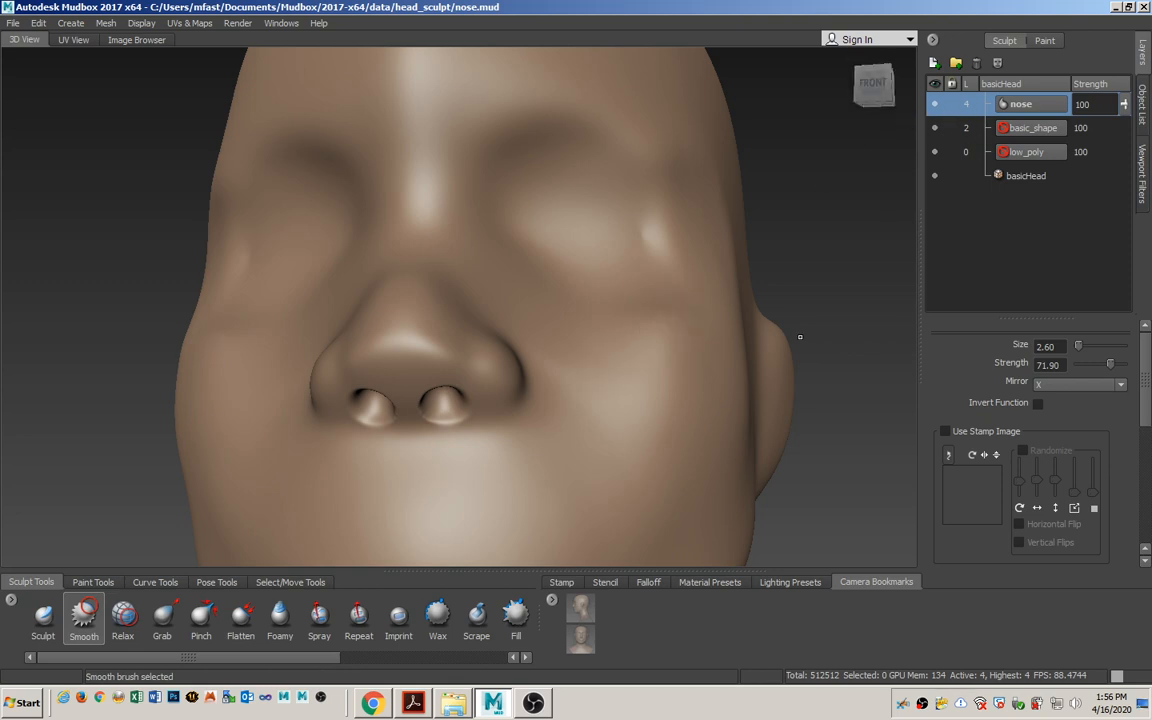
{"action": "left_click_drag", "start_coordinate": [450, 456], "coordinate": [450, 427]}
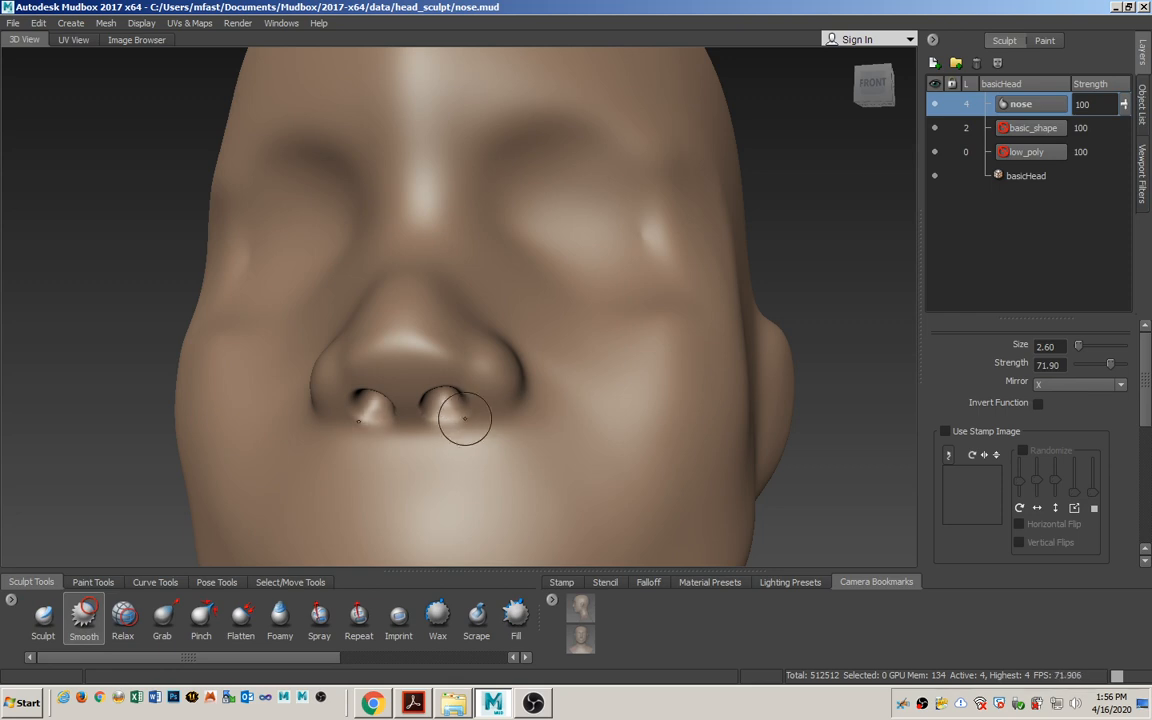
{"action": "mouse_move", "coordinate": [470, 350]}
{"action": "left_mouse_down", "text": "alt"}
{"action": "mouse_move", "coordinate": [496, 391]}
{"action": "mouse_move", "coordinate": [478, 339]}
{"action": "left_mouse_up", "text": "alt"}
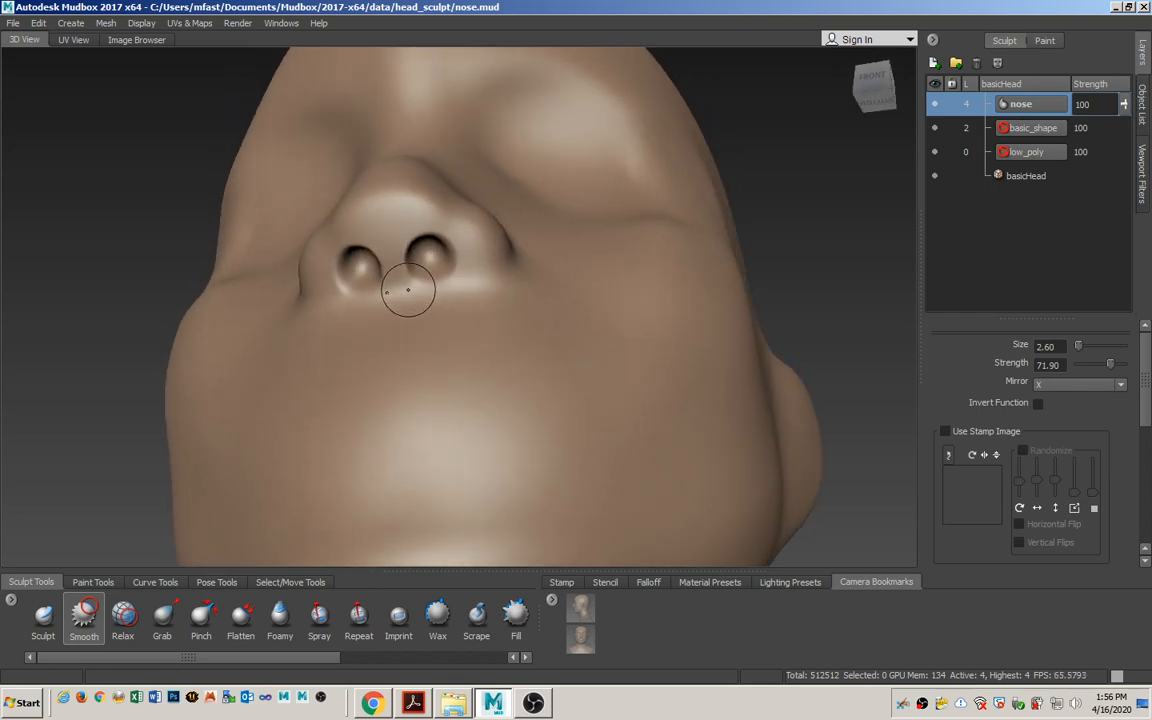
{"action": "mouse_move", "coordinate": [412, 308]}
{"action": "left_mouse_down", "text": "alt"}
{"action": "mouse_move", "coordinate": [429, 273]}
{"action": "mouse_move", "coordinate": [398, 380]}
{"action": "mouse_move", "coordinate": [355, 406]}
{"action": "mouse_move", "coordinate": [406, 360]}
{"action": "mouse_move", "coordinate": [397, 328]}
{"action": "left_mouse_up", "text": "alt"}
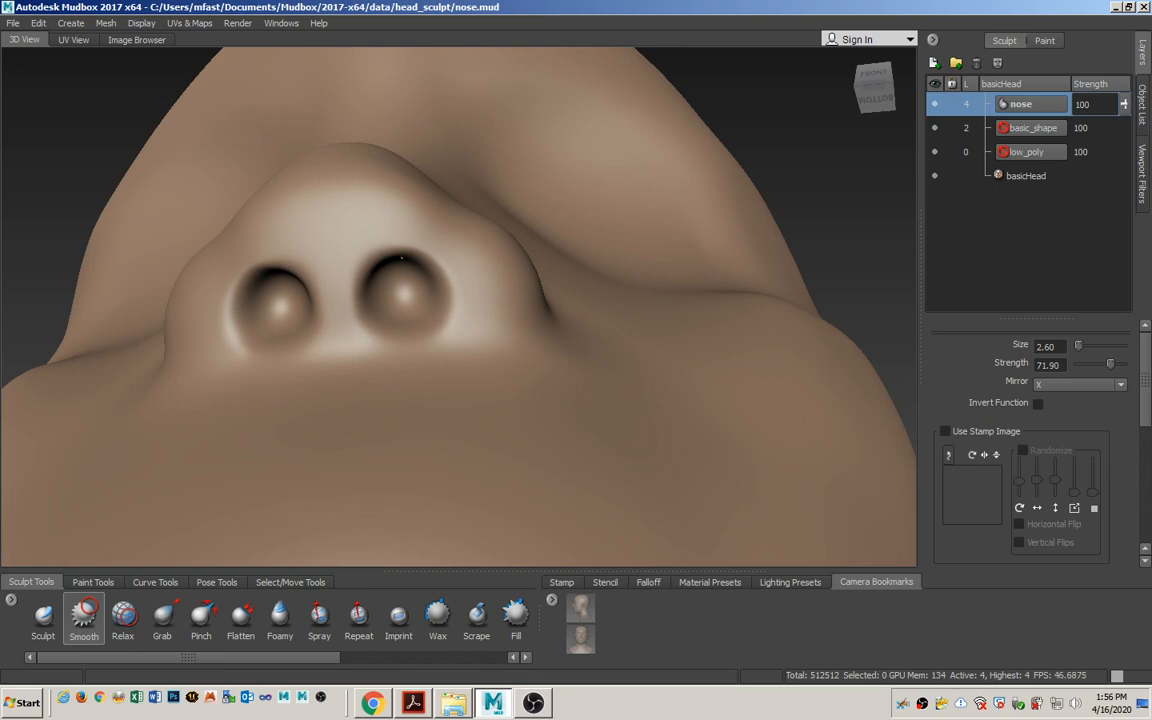
{"action": "mouse_move", "coordinate": [399, 347]}
{"action": "left_mouse_down", "text": "alt"}
{"action": "mouse_move", "coordinate": [381, 381]}
{"action": "mouse_move", "coordinate": [388, 393]}
{"action": "mouse_move", "coordinate": [432, 303]}
{"action": "mouse_move", "coordinate": [455, 306]}
{"action": "left_mouse_up", "text": "alt"}
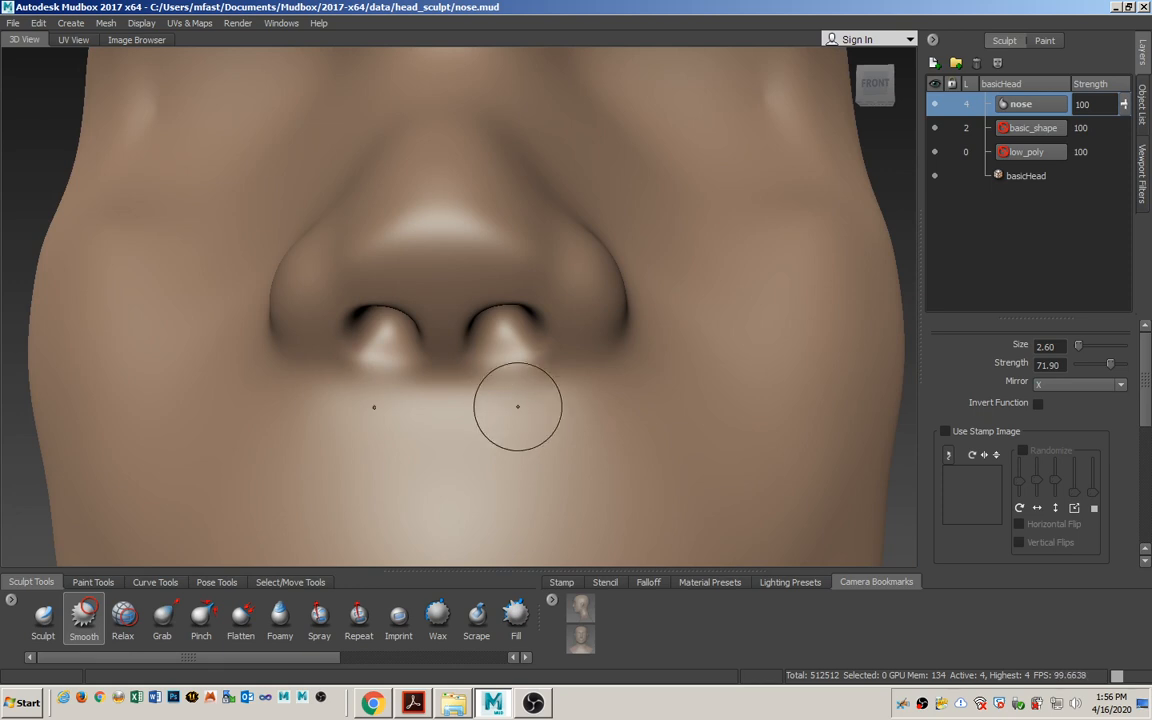
Examine the nose wing and nostril in profile from the right side of the head.
{"action": "mouse_move", "coordinate": [494, 398]}
{"action": "left_mouse_down", "text": "alt"}
{"action": "mouse_move", "coordinate": [517, 381]}
{"action": "mouse_move", "coordinate": [446, 417]}
{"action": "left_mouse_up", "text": "alt"}
{"action": "right_click_drag", "start_coordinate": [446, 417], "coordinate": [489, 357], "text": "alt"}
{"action": "left_click_drag", "start_coordinate": [489, 357], "coordinate": [495, 314], "text": "alt"}
{"action": "mouse_move", "coordinate": [470, 407]}
{"action": "left_mouse_down", "text": "alt"}
{"action": "mouse_move", "coordinate": [316, 402]}
{"action": "mouse_move", "coordinate": [446, 419]}
{"action": "mouse_move", "coordinate": [421, 414]}
{"action": "left_mouse_up", "text": "alt"}
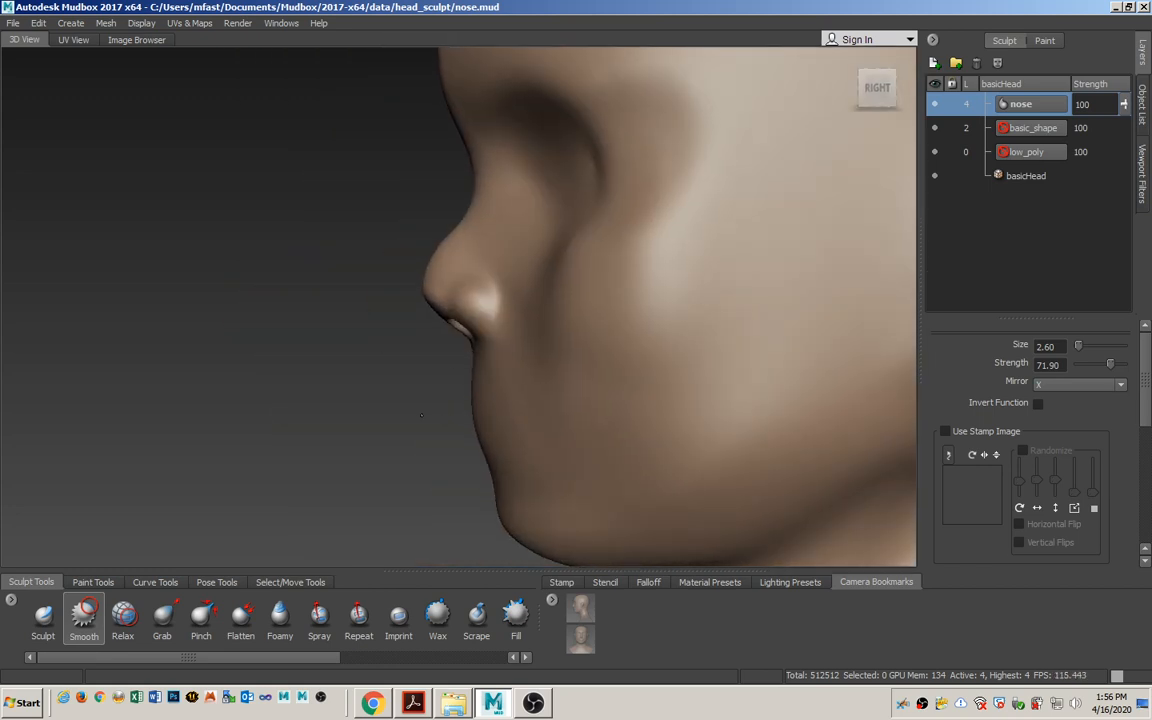
{"action": "right_click_drag", "start_coordinate": [432, 371], "coordinate": [438, 425], "text": "alt"}
{"action": "mouse_move", "coordinate": [438, 425]}
{"action": "left_mouse_down", "text": "alt"}
{"action": "mouse_move", "coordinate": [434, 405]}
{"action": "mouse_move", "coordinate": [463, 429]}
{"action": "mouse_move", "coordinate": [442, 411]}
{"action": "left_mouse_up", "text": "alt"}
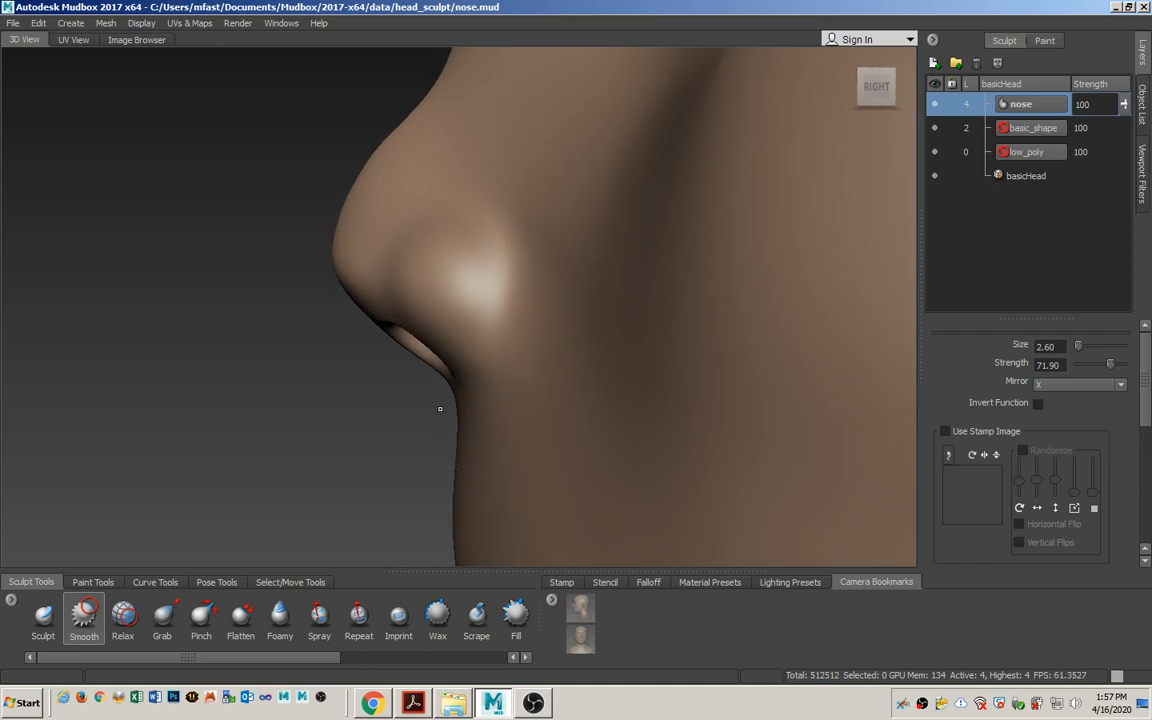
{"action": "mouse_move", "coordinate": [453, 326]}
{"action": "left_mouse_down"}
{"action": "mouse_move", "coordinate": [401, 289]}
{"action": "mouse_move", "coordinate": [399, 315]}
{"action": "mouse_move", "coordinate": [468, 332]}
{"action": "mouse_move", "coordinate": [422, 420]}
{"action": "left_mouse_up"}
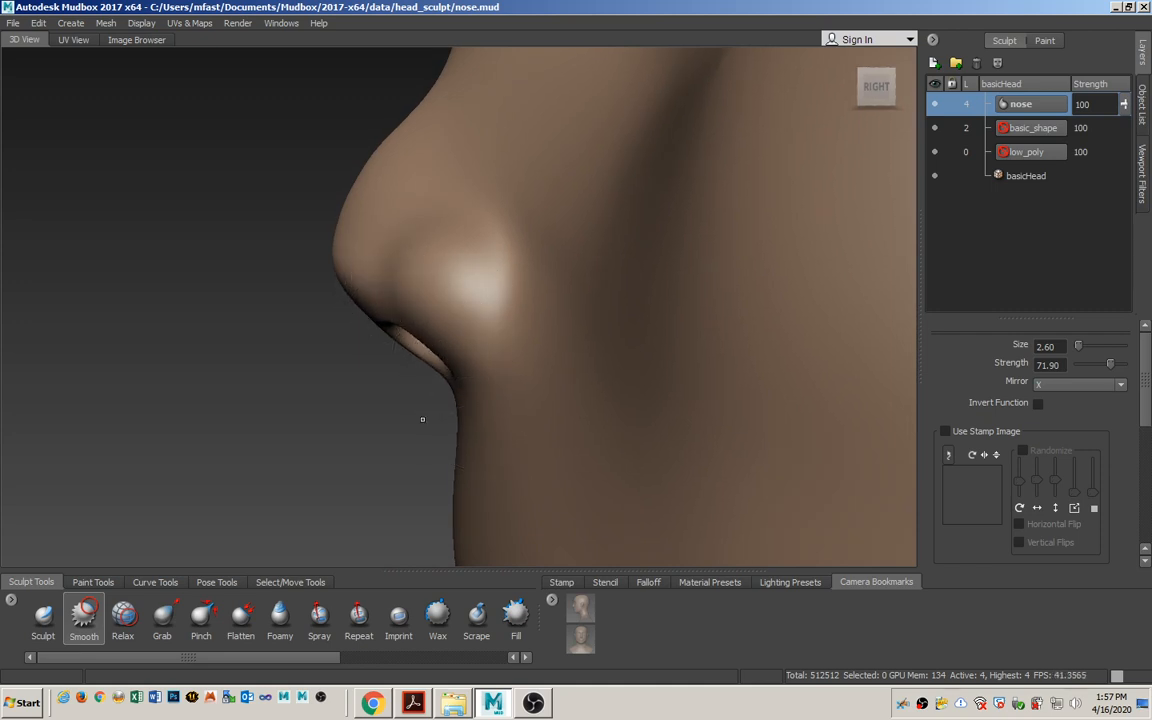
{"action": "left_click", "coordinate": [168, 628]}
{"action": "left_click_drag", "start_coordinate": [397, 295], "coordinate": [466, 298]}
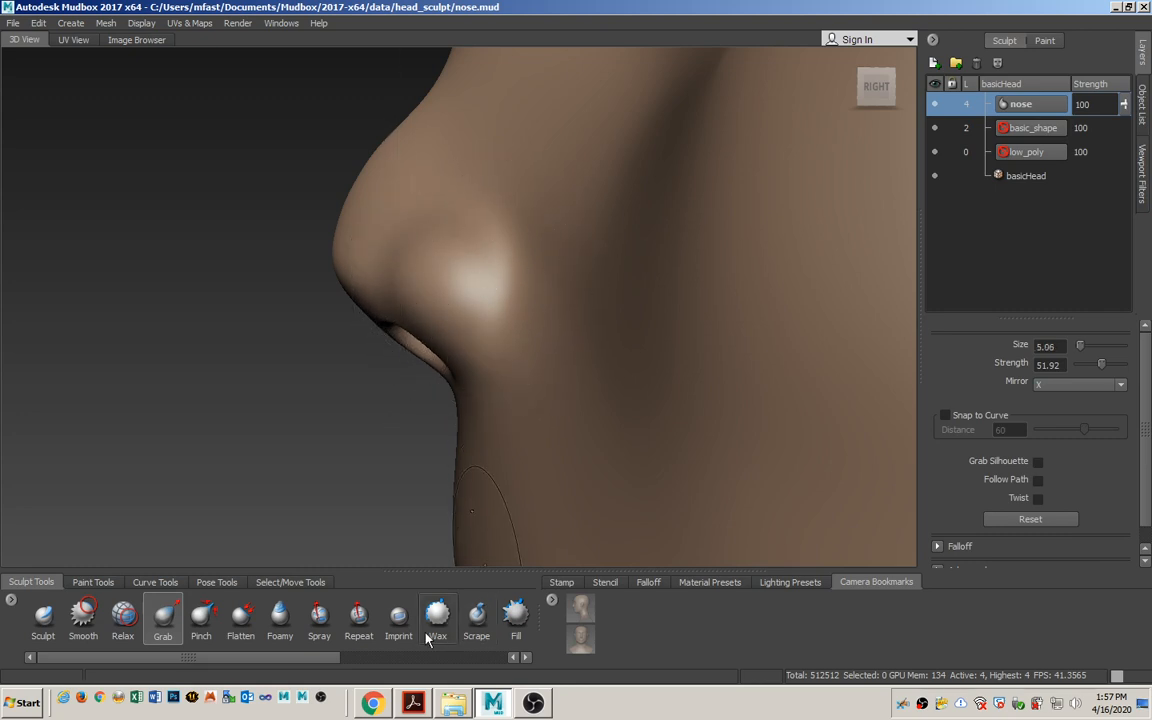
Mask the nose wings with the Freeze brush at size 3.38 and invert the frozen area to leave only the wings editable.
{"action": "left_click_drag", "start_coordinate": [318, 661], "coordinate": [483, 661]}
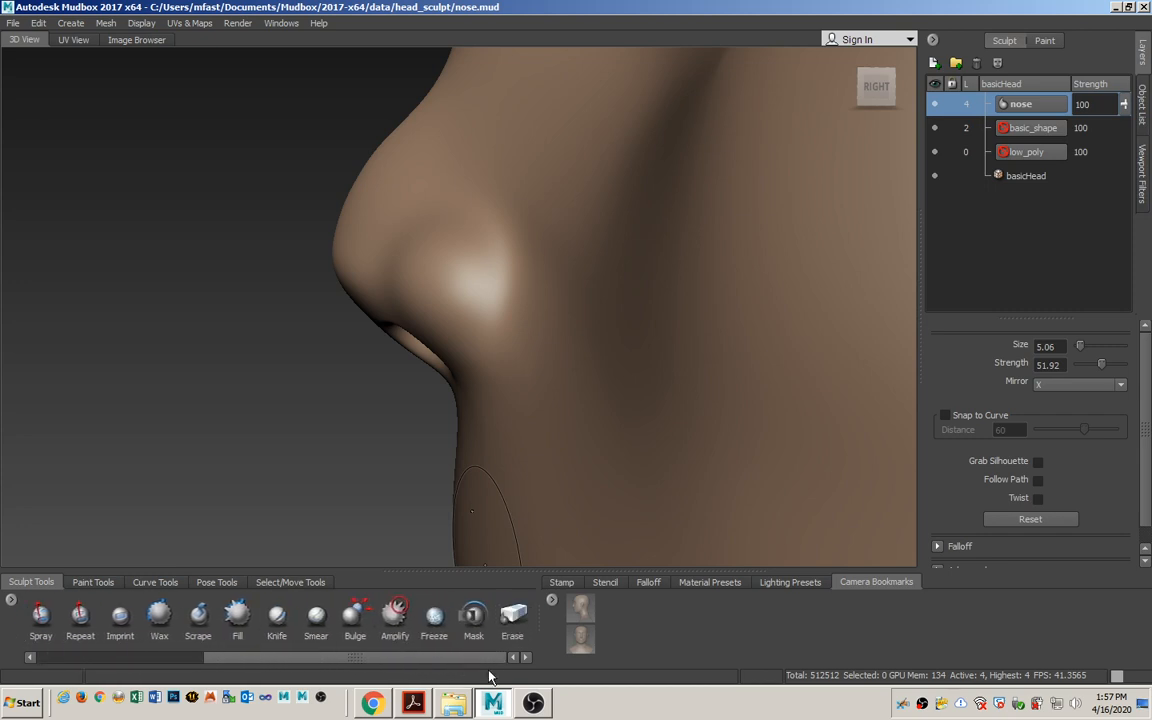
{"action": "left_click", "coordinate": [434, 615]}
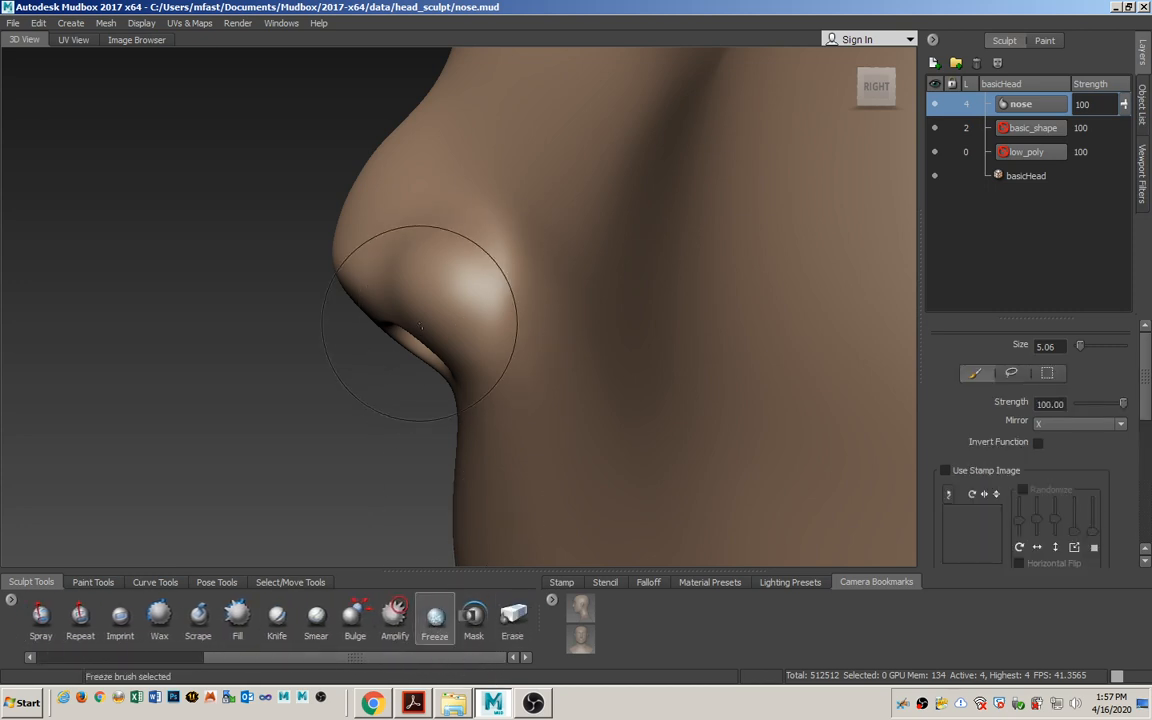
{"action": "key", "text": "b"}
{"action": "mouse_move", "coordinate": [455, 257]}
{"action": "left_mouse_down"}
{"action": "mouse_move", "coordinate": [447, 291]}
{"action": "mouse_move", "coordinate": [430, 285]}
{"action": "mouse_move", "coordinate": [481, 270]}
{"action": "mouse_move", "coordinate": [468, 323]}
{"action": "left_mouse_up"}
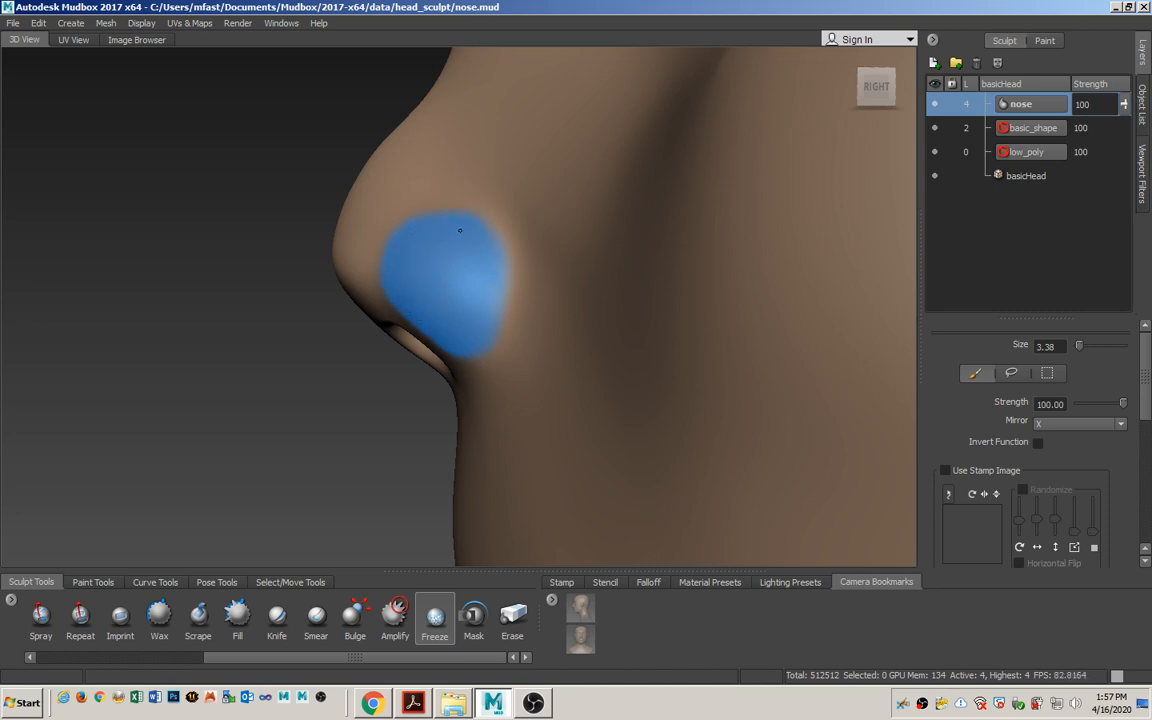
{"action": "mouse_move", "coordinate": [483, 334]}
{"action": "left_mouse_down", "text": "alt"}
{"action": "mouse_move", "coordinate": [496, 355]}
{"action": "mouse_move", "coordinate": [538, 345]}
{"action": "left_mouse_up", "text": "alt"}
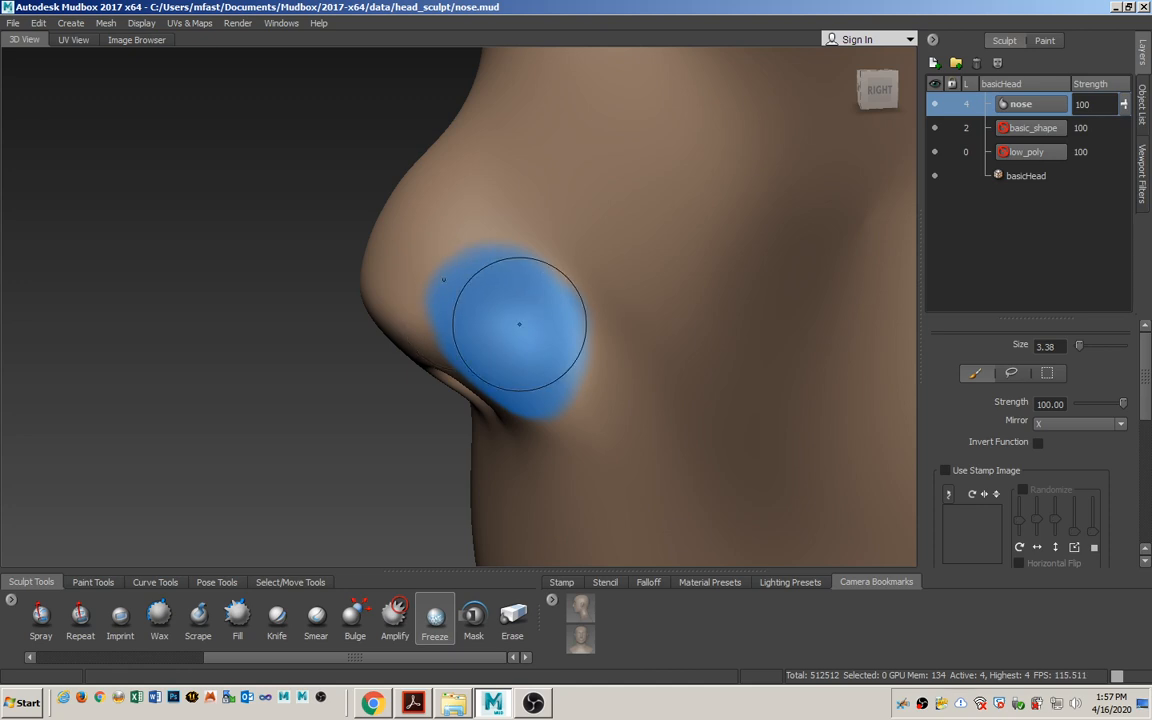
{"action": "key", "text": "ctrl+i"}
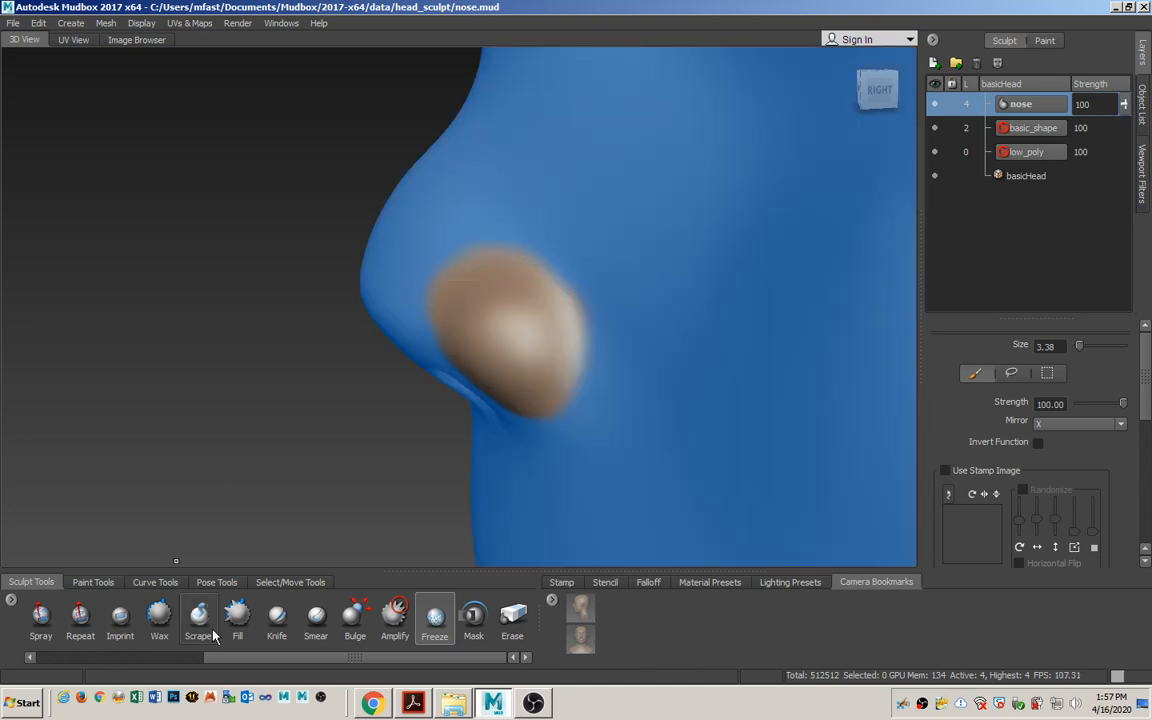
Pull the unfrozen nose wings back toward the cheeks with the Grab brush at size 7.10 and strength 51.92, and unfreeze the head.
{"action": "left_click_drag", "start_coordinate": [273, 666], "coordinate": [107, 671]}
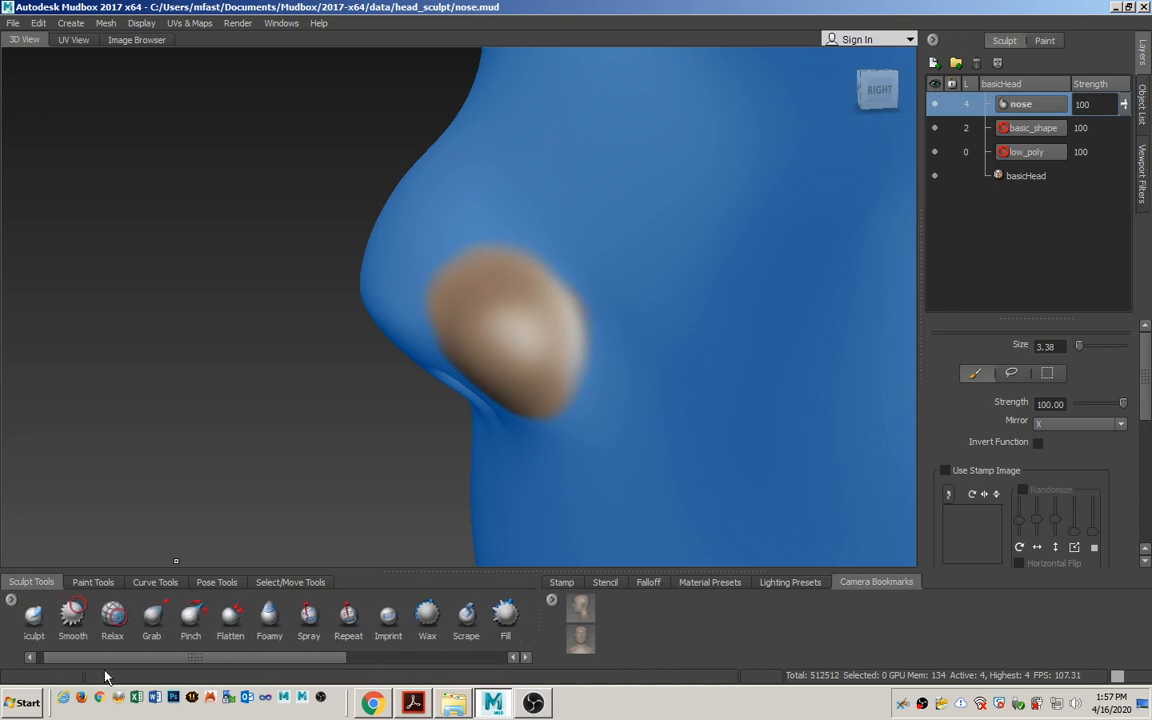
{"action": "left_click", "coordinate": [153, 617]}
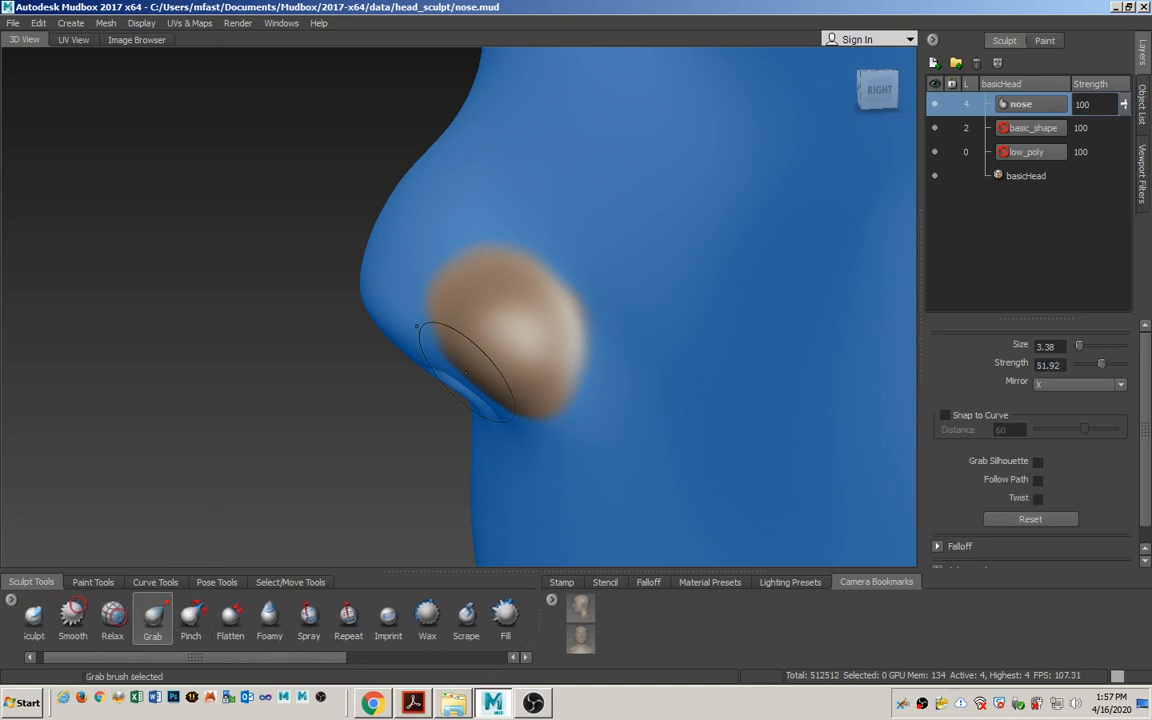
{"action": "key", "text": "b"}
{"action": "mouse_move", "coordinate": [502, 344]}
{"action": "left_mouse_down"}
{"action": "mouse_move", "coordinate": [532, 344]}
{"action": "mouse_move", "coordinate": [532, 411]}
{"action": "left_mouse_up"}
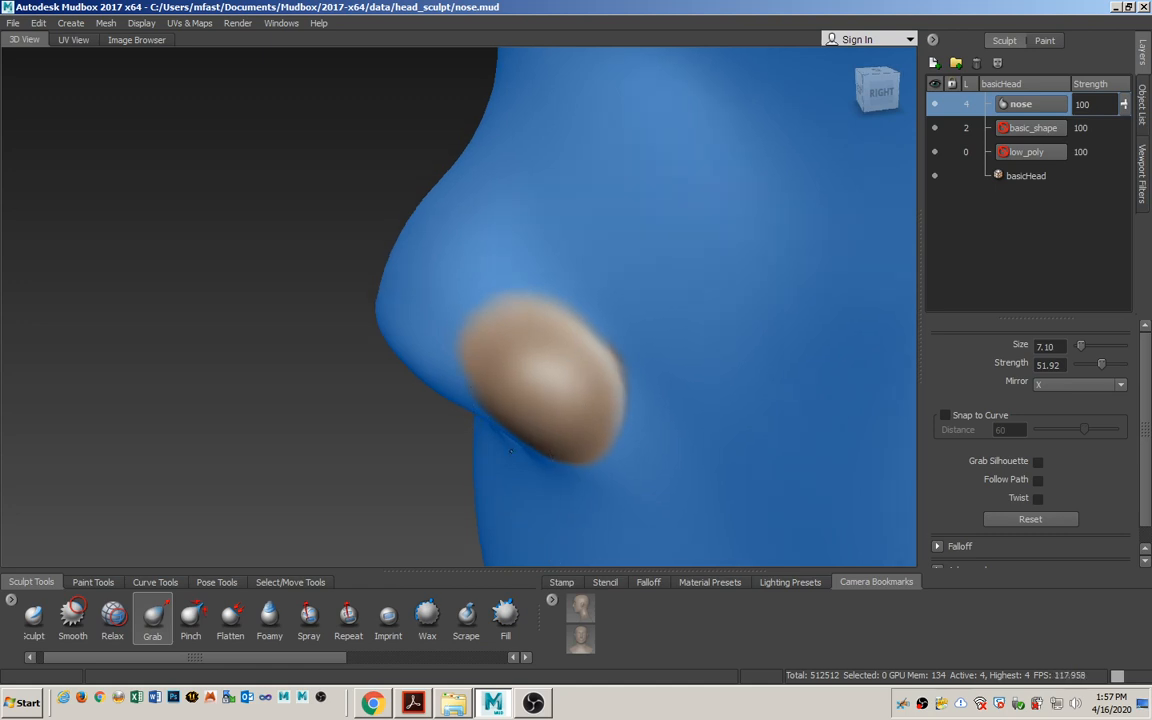
{"action": "left_click_drag", "start_coordinate": [507, 451], "coordinate": [597, 490], "text": "alt"}
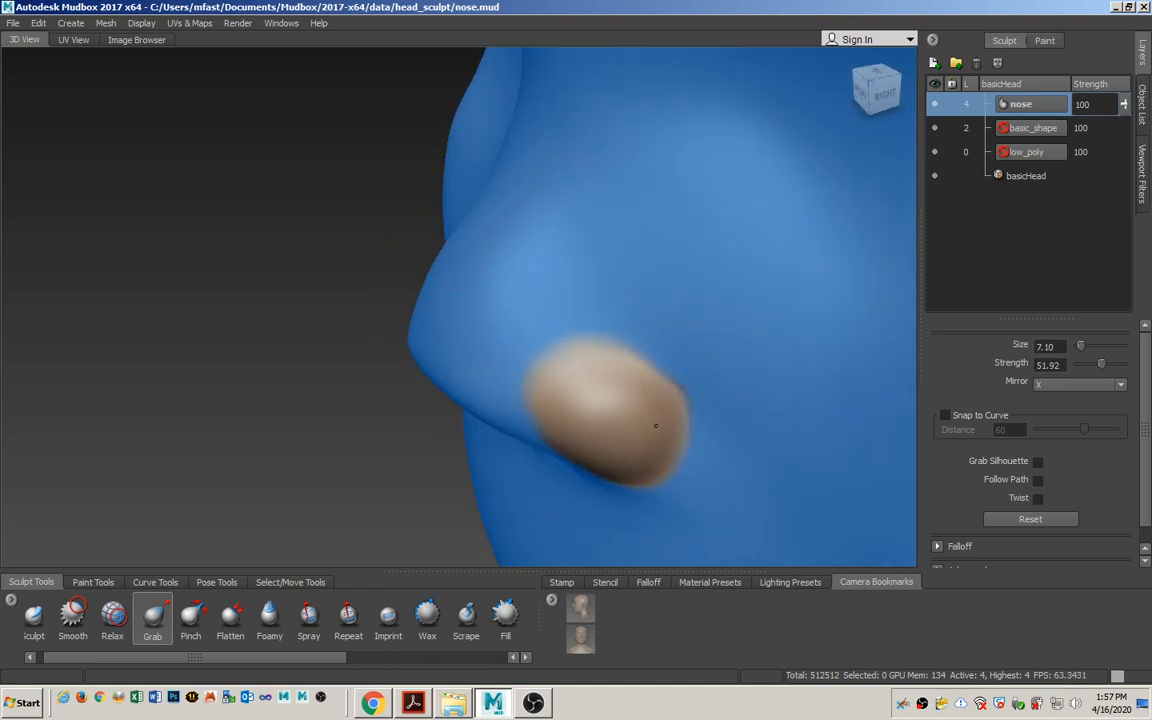
{"action": "left_click_drag", "start_coordinate": [660, 437], "coordinate": [560, 400], "text": "alt"}
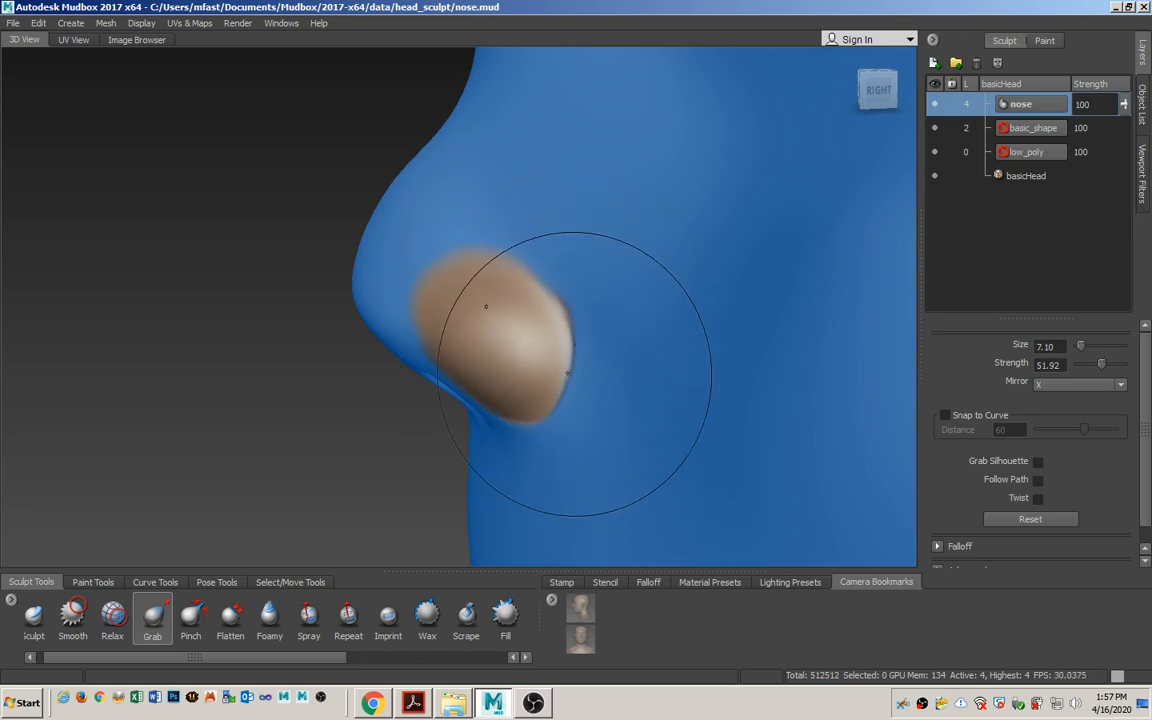
{"action": "key", "text": "shift+u"}
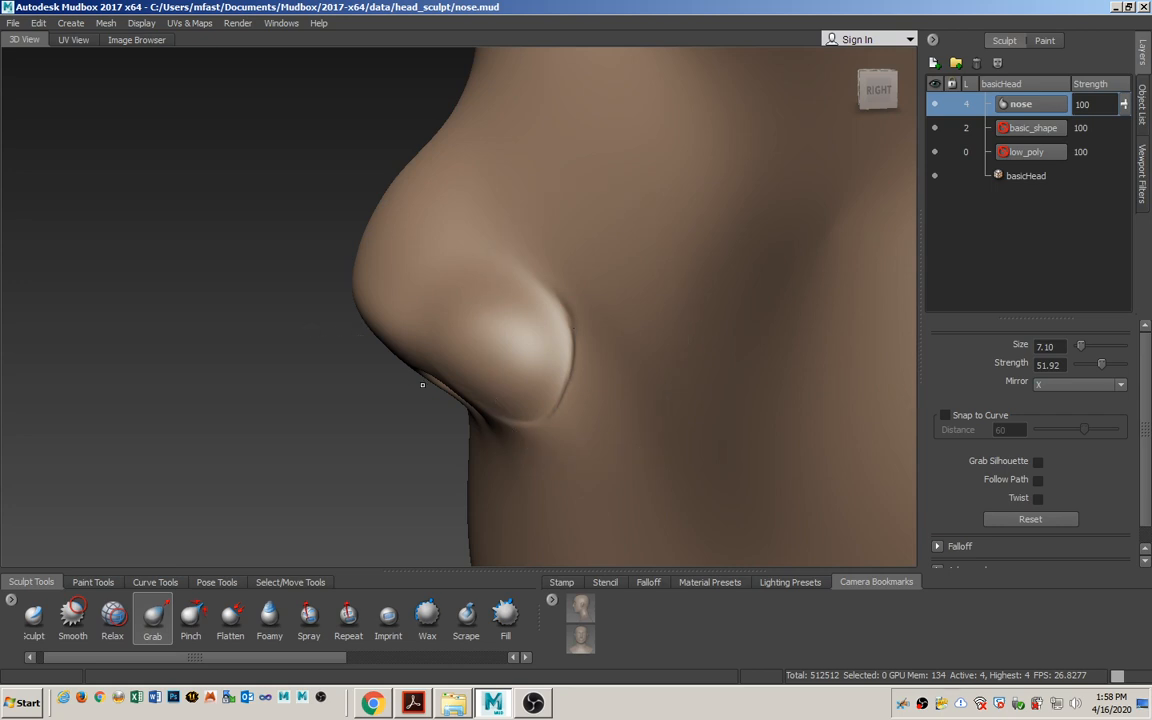
Blend the upper front of the nose wings into the nose with the Smooth brush at size 3.11 and strength 71.90.
{"action": "left_click_drag", "start_coordinate": [191, 664], "coordinate": [142, 657]}
{"action": "left_click", "coordinate": [84, 615]}
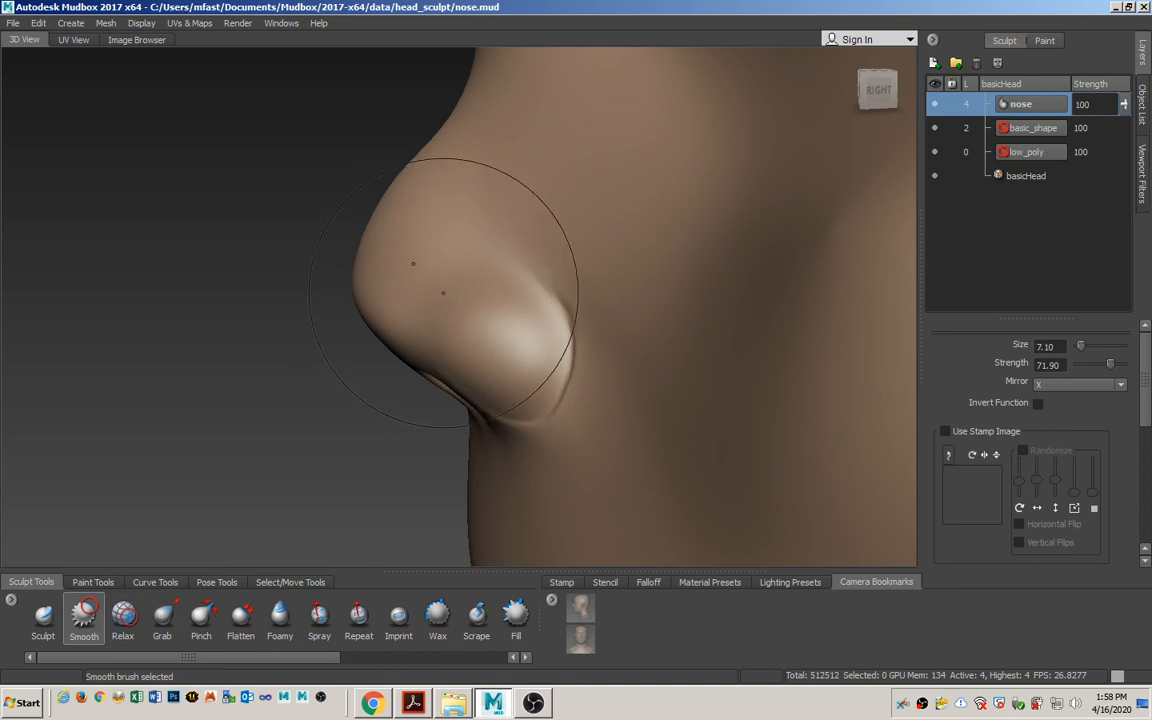
{"action": "left_click_drag", "start_coordinate": [448, 305], "coordinate": [452, 388], "text": "alt"}
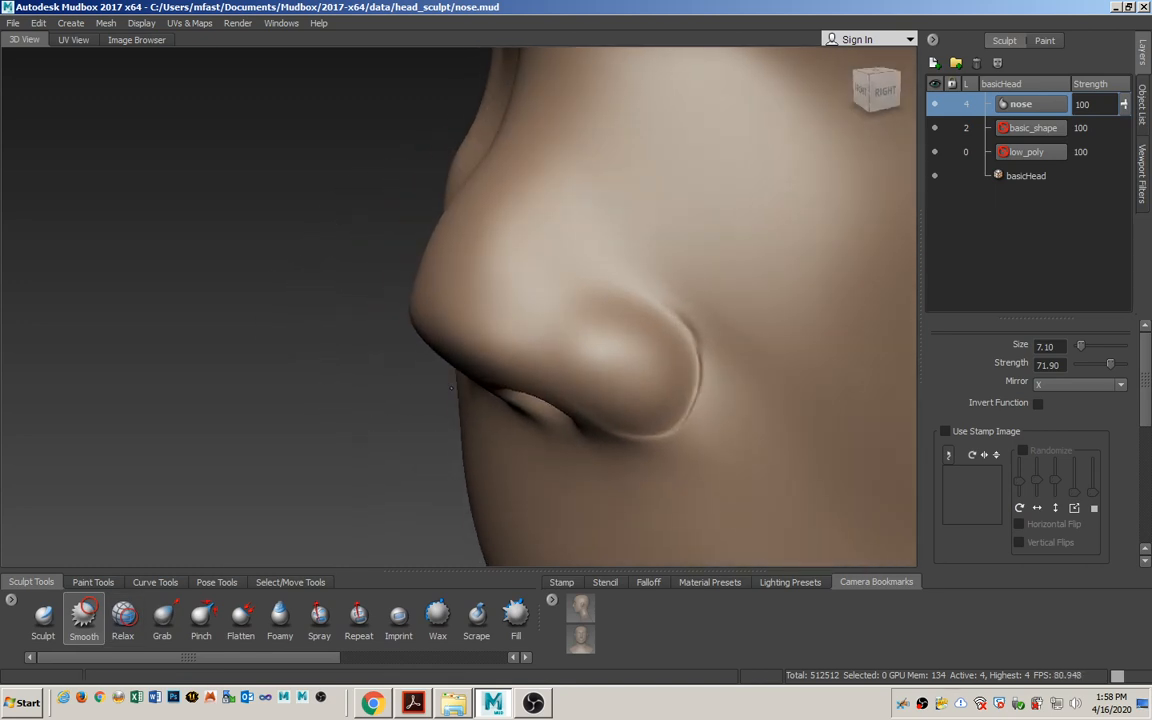
{"action": "mouse_move", "coordinate": [540, 321]}
{"action": "left_mouse_down", "text": "alt"}
{"action": "mouse_move", "coordinate": [617, 318]}
{"action": "mouse_move", "coordinate": [586, 360]}
{"action": "left_mouse_up", "text": "alt"}
{"action": "key", "text": "b"}
{"action": "mouse_move", "coordinate": [574, 274]}
{"action": "left_mouse_down"}
{"action": "mouse_move", "coordinate": [489, 274]}
{"action": "mouse_move", "coordinate": [499, 274]}
{"action": "left_mouse_up"}
{"action": "mouse_move", "coordinate": [566, 304]}
{"action": "left_mouse_down", "text": "alt"}
{"action": "mouse_move", "coordinate": [568, 319]}
{"action": "mouse_move", "coordinate": [570, 296]}
{"action": "left_mouse_up", "text": "alt"}
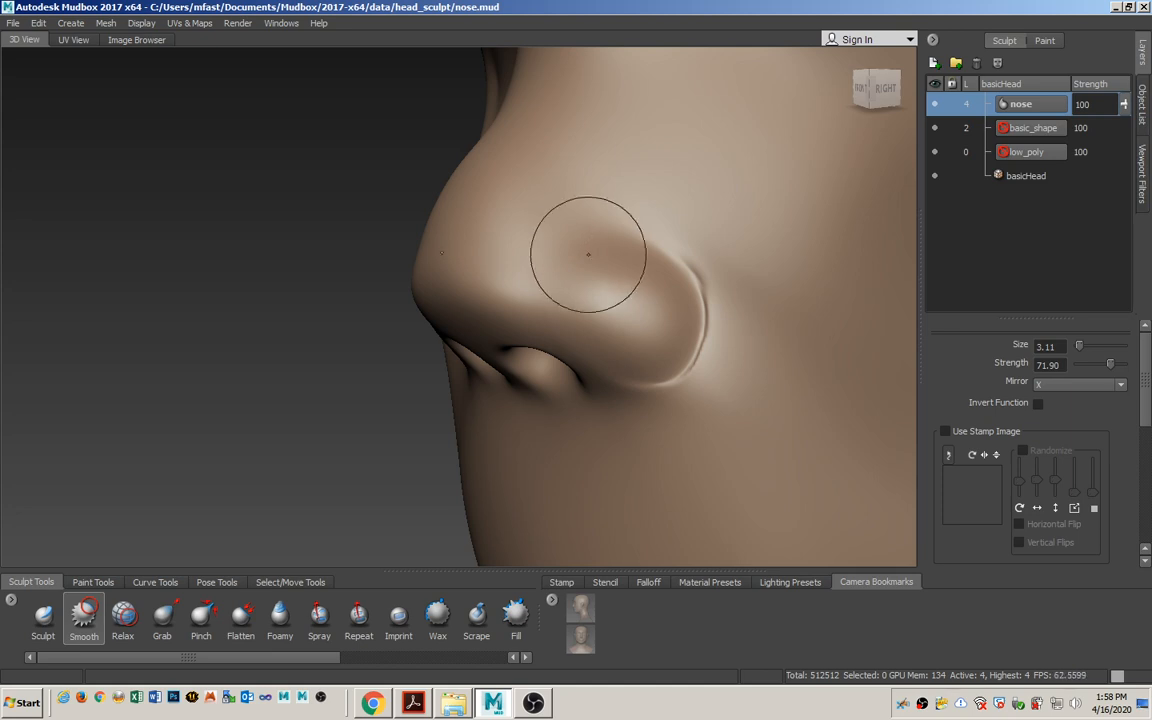
Soften the crease behind the nose wings where they meet the cheeks, undoing and redoing one smoothing stroke.
{"action": "mouse_move", "coordinate": [702, 356]}
{"action": "left_mouse_down", "text": "alt"}
{"action": "mouse_move", "coordinate": [738, 373]}
{"action": "mouse_move", "coordinate": [709, 394]}
{"action": "left_mouse_up", "text": "alt"}
{"action": "mouse_move", "coordinate": [709, 395]}
{"action": "left_mouse_down"}
{"action": "mouse_move", "coordinate": [745, 344]}
{"action": "mouse_move", "coordinate": [733, 339]}
{"action": "mouse_move", "coordinate": [733, 312]}
{"action": "mouse_move", "coordinate": [723, 346]}
{"action": "left_mouse_up"}
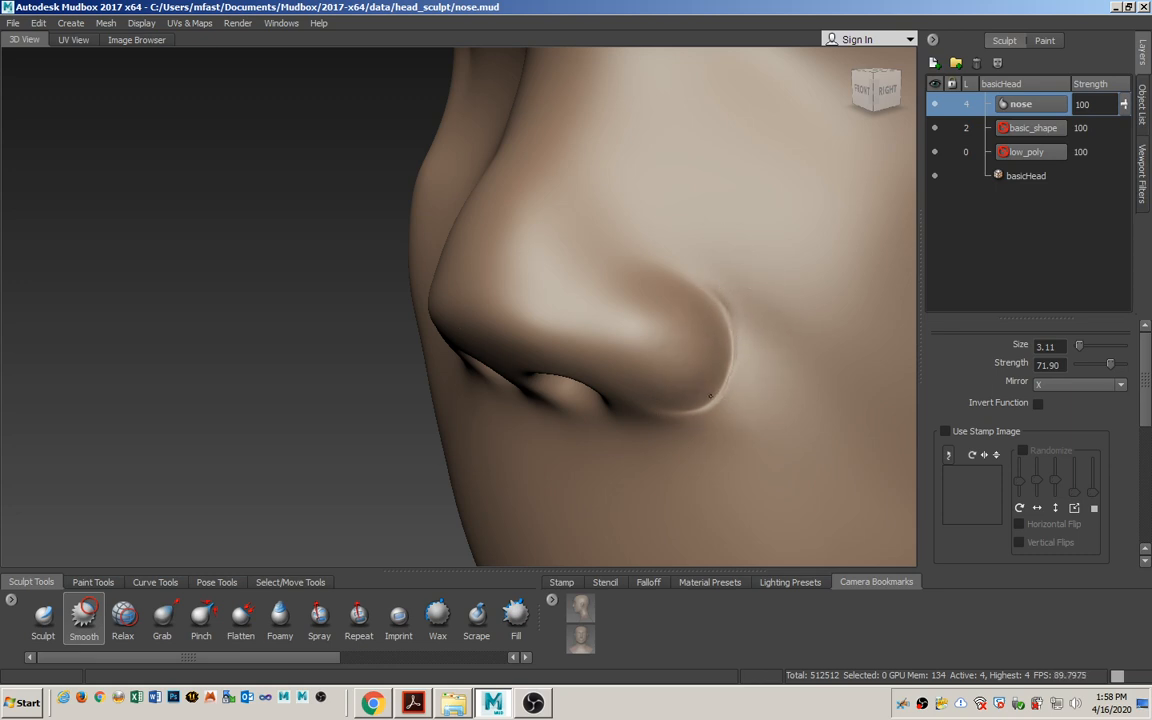
{"action": "left_click_drag", "start_coordinate": [725, 275], "coordinate": [734, 345]}
{"action": "key", "text": "ctrl+z"}
{"action": "left_click_drag", "start_coordinate": [727, 314], "coordinate": [722, 295]}
{"action": "mouse_move", "coordinate": [707, 394]}
{"action": "left_mouse_down"}
{"action": "mouse_move", "coordinate": [728, 391]}
{"action": "mouse_move", "coordinate": [723, 404]}
{"action": "mouse_move", "coordinate": [736, 366]}
{"action": "mouse_move", "coordinate": [740, 318]}
{"action": "mouse_move", "coordinate": [720, 301]}
{"action": "left_mouse_up"}
{"action": "mouse_move", "coordinate": [681, 458]}
{"action": "left_mouse_down", "text": "alt"}
{"action": "mouse_move", "coordinate": [743, 463]}
{"action": "mouse_move", "coordinate": [640, 418]}
{"action": "left_mouse_up", "text": "alt"}
{"action": "right_click_drag", "start_coordinate": [640, 418], "coordinate": [598, 318], "text": "alt"}
{"action": "left_click_drag", "start_coordinate": [584, 399], "coordinate": [556, 428], "text": "alt"}
{"action": "mouse_move", "coordinate": [506, 290]}
{"action": "left_mouse_down"}
{"action": "mouse_move", "coordinate": [527, 311]}
{"action": "mouse_move", "coordinate": [507, 375]}
{"action": "mouse_move", "coordinate": [535, 343]}
{"action": "left_mouse_up"}
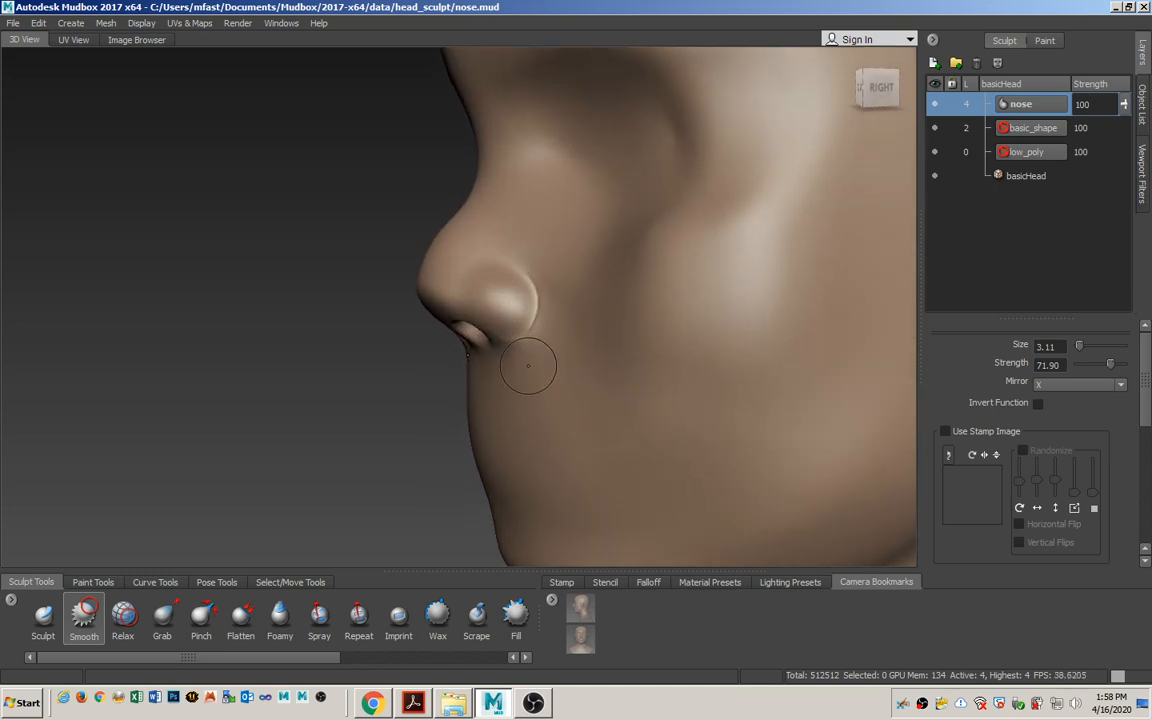
Raise and reshape the lower edge of the nose wings in profile with the Grab brush at size 6.15 and strength 51.92.
{"action": "left_click", "coordinate": [163, 622]}
{"action": "left_click_drag", "start_coordinate": [461, 389], "coordinate": [400, 380], "text": "alt"}
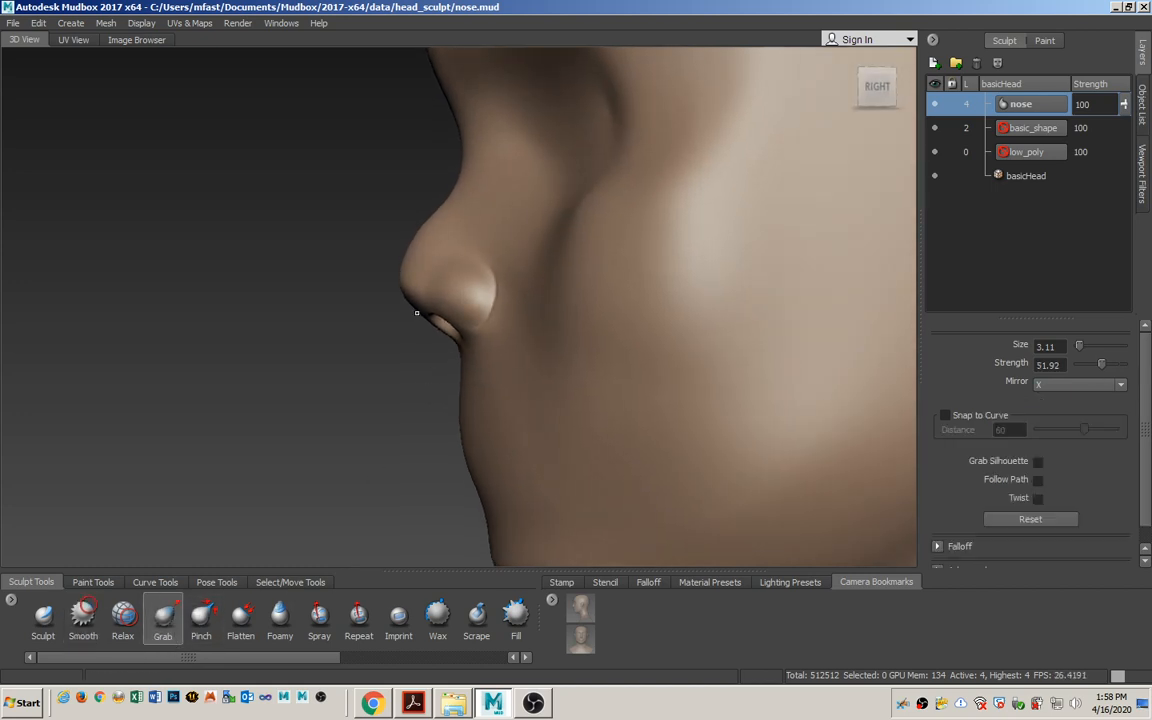
{"action": "left_click_drag", "start_coordinate": [440, 278], "coordinate": [462, 278]}
{"action": "middle_click_drag", "start_coordinate": [420, 313], "coordinate": [447, 325], "text": "alt"}
{"action": "mouse_move", "coordinate": [447, 325]}
{"action": "right_mouse_down", "text": "alt"}
{"action": "mouse_move", "coordinate": [455, 350]}
{"action": "mouse_move", "coordinate": [440, 338]}
{"action": "mouse_move", "coordinate": [427, 366]}
{"action": "right_mouse_up", "text": "alt"}
{"action": "middle_click_drag", "start_coordinate": [427, 366], "coordinate": [414, 355], "text": "alt"}
{"action": "left_click_drag", "start_coordinate": [478, 380], "coordinate": [464, 354], "text": "alt"}
{"action": "left_click_drag", "start_coordinate": [446, 397], "coordinate": [447, 367]}
{"action": "left_click_drag", "start_coordinate": [491, 431], "coordinate": [482, 436]}
{"action": "left_click_drag", "start_coordinate": [463, 389], "coordinate": [469, 387]}
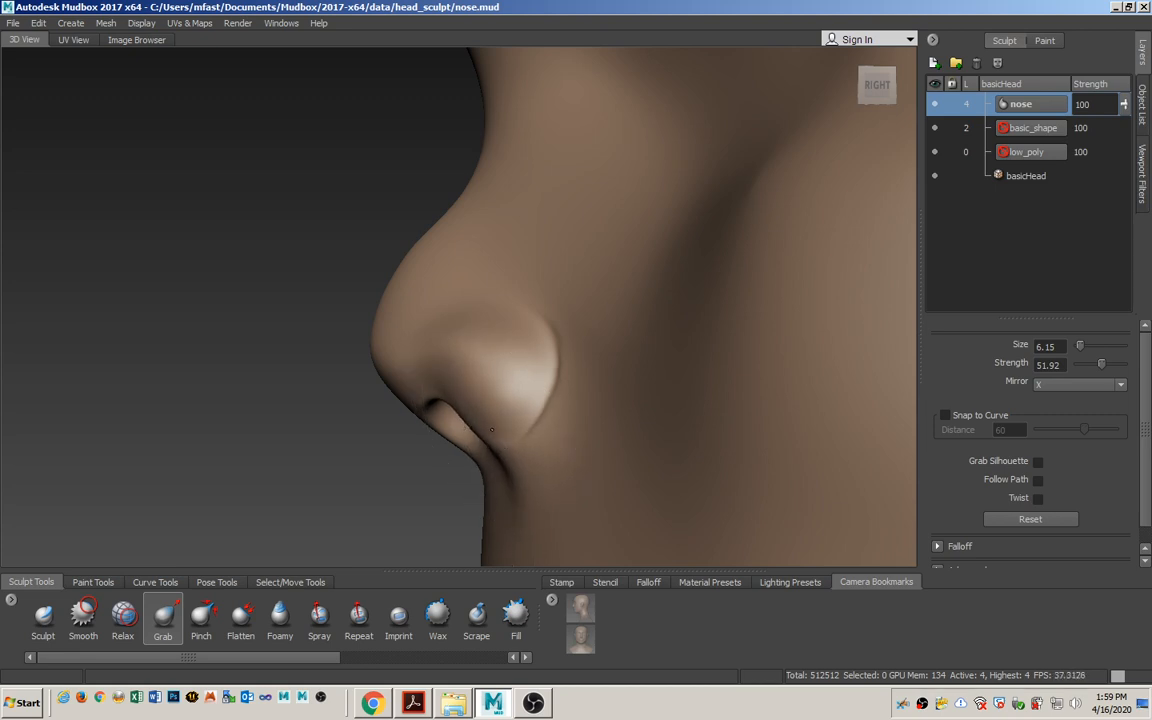
{"action": "mouse_move", "coordinate": [488, 435]}
{"action": "left_mouse_down"}
{"action": "mouse_move", "coordinate": [525, 430]}
{"action": "mouse_move", "coordinate": [538, 411]}
{"action": "mouse_move", "coordinate": [526, 445]}
{"action": "mouse_move", "coordinate": [535, 431]}
{"action": "mouse_move", "coordinate": [490, 400]}
{"action": "left_mouse_up"}
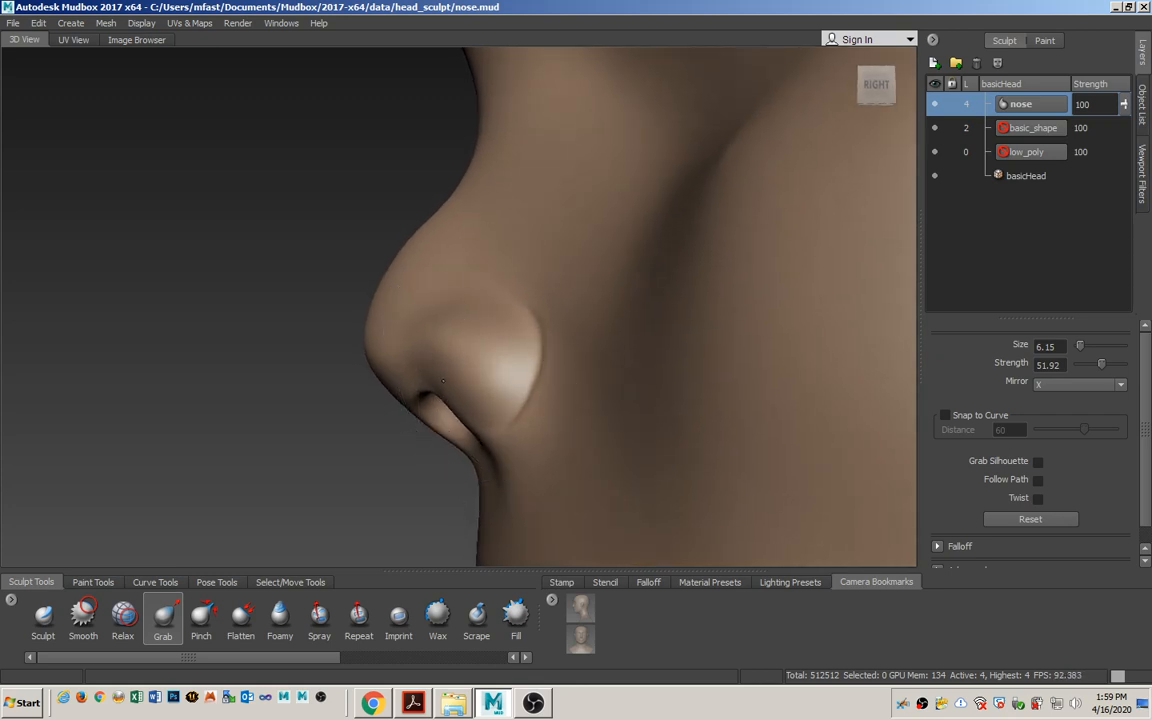
Refine the outer nostril rims with the Grab brush, working from three-quarter and profile views.
{"action": "mouse_move", "coordinate": [453, 377]}
{"action": "left_mouse_down", "text": "alt"}
{"action": "mouse_move", "coordinate": [512, 456]}
{"action": "mouse_move", "coordinate": [488, 460]}
{"action": "mouse_move", "coordinate": [447, 236]}
{"action": "left_mouse_up", "text": "alt"}
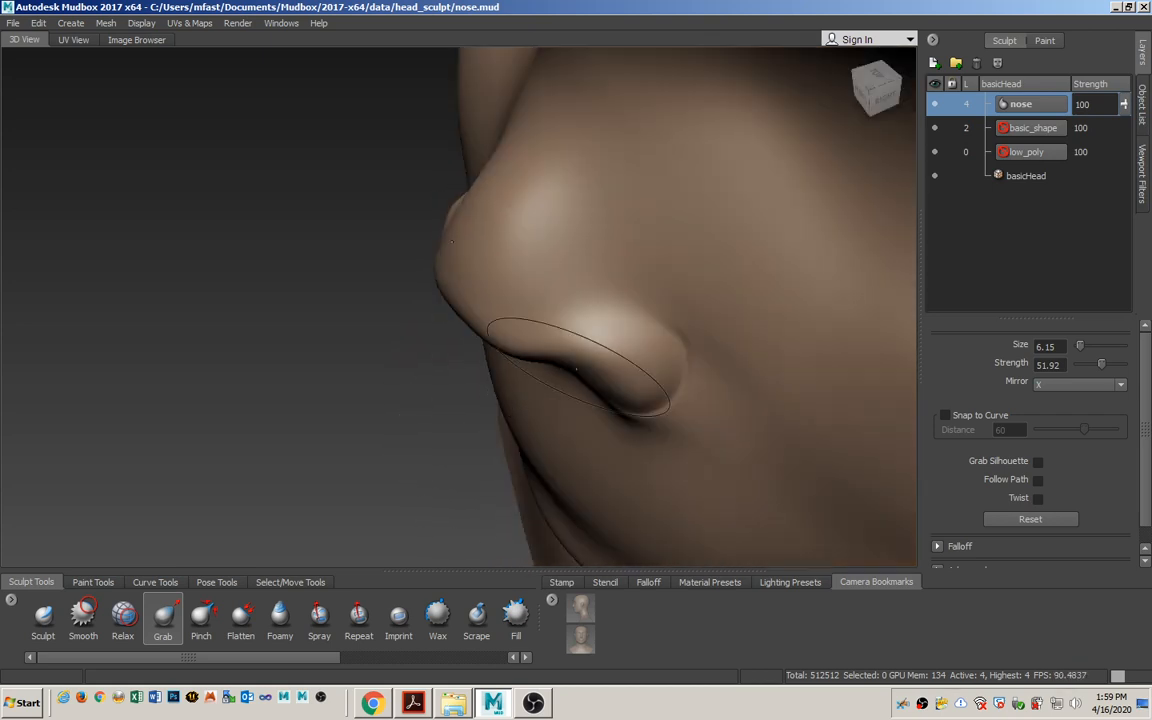
{"action": "mouse_move", "coordinate": [568, 353]}
{"action": "left_mouse_down"}
{"action": "mouse_move", "coordinate": [561, 369]}
{"action": "mouse_move", "coordinate": [540, 321]}
{"action": "mouse_move", "coordinate": [555, 326]}
{"action": "mouse_move", "coordinate": [519, 343]}
{"action": "mouse_move", "coordinate": [506, 328]}
{"action": "left_mouse_up"}
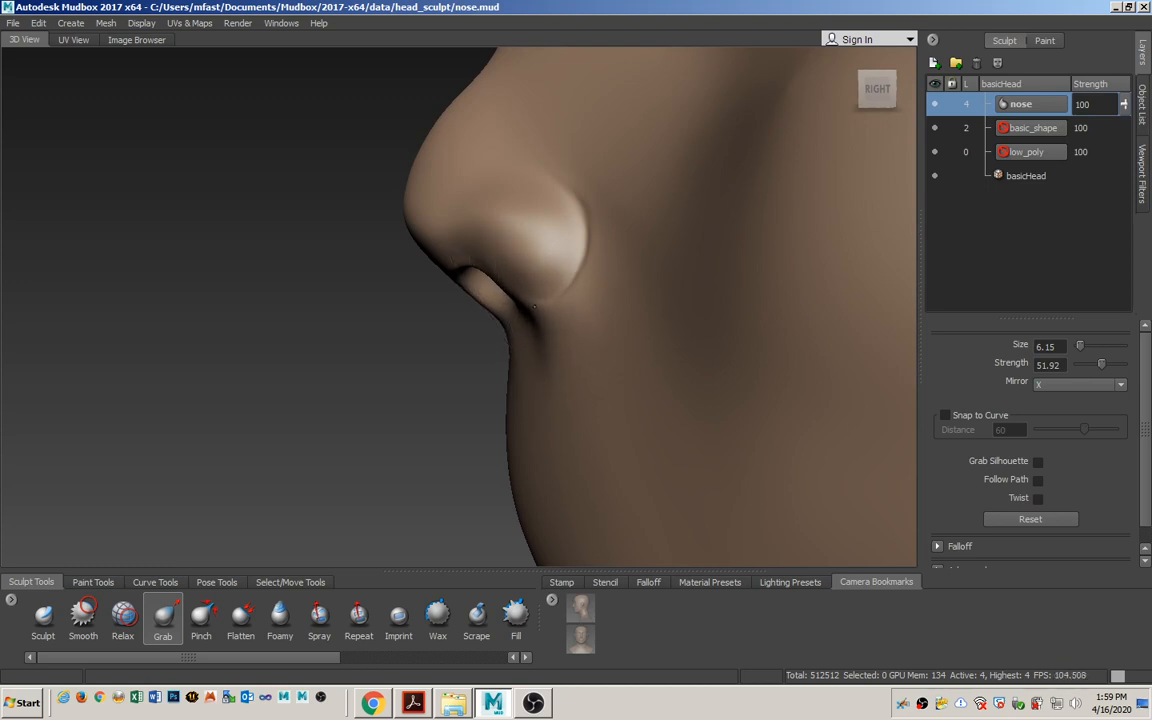
{"action": "left_click_drag", "start_coordinate": [546, 311], "coordinate": [503, 347], "text": "alt"}
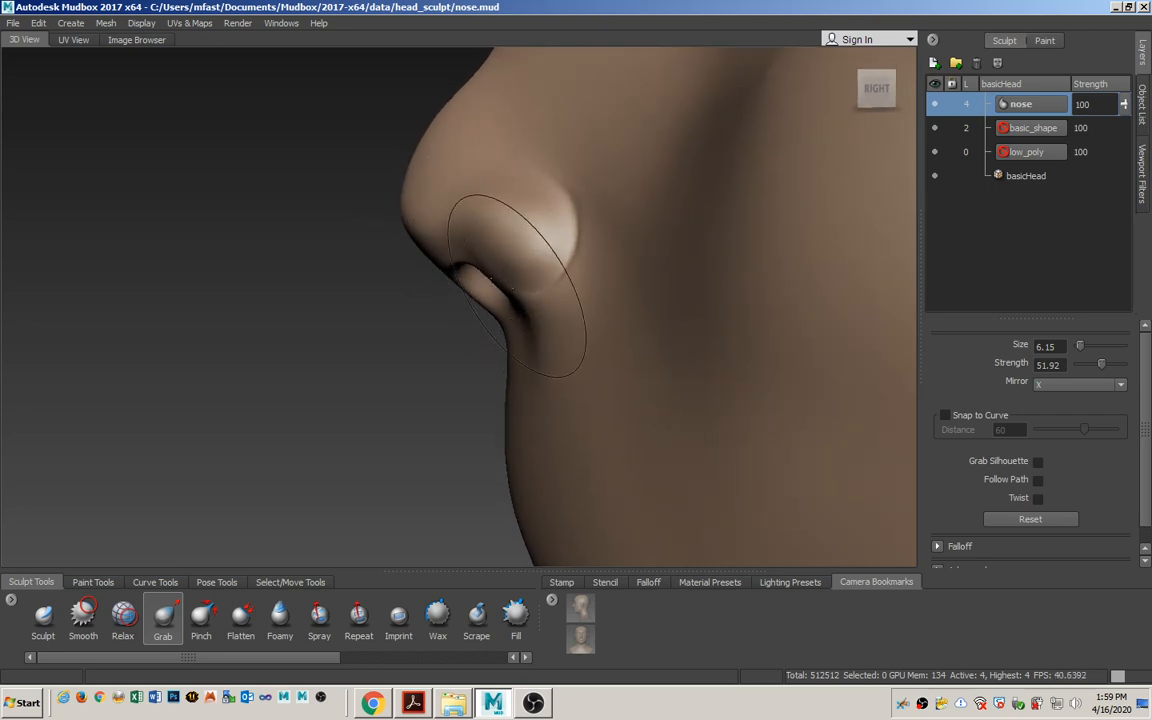
{"action": "mouse_move", "coordinate": [503, 321]}
{"action": "left_mouse_down", "text": "alt"}
{"action": "mouse_move", "coordinate": [586, 360]}
{"action": "mouse_move", "coordinate": [502, 271]}
{"action": "mouse_move", "coordinate": [466, 306]}
{"action": "mouse_move", "coordinate": [524, 244]}
{"action": "left_mouse_up", "text": "alt"}
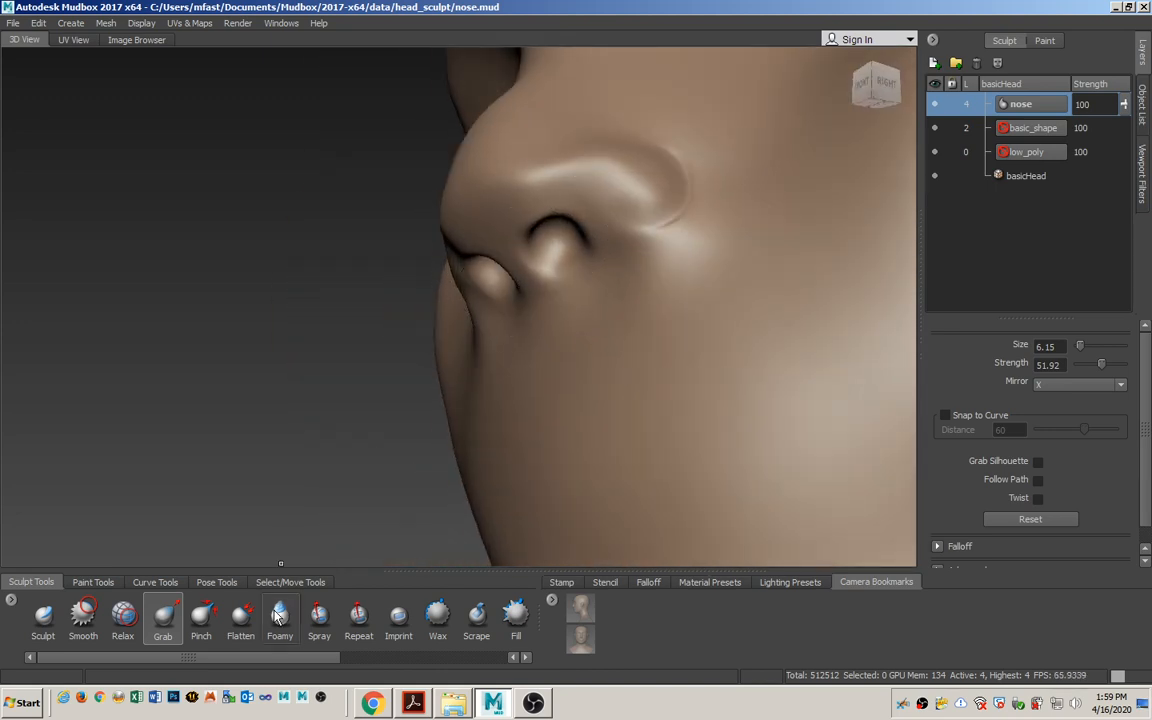
Sharpen the edges around the nostrils with the Pinch brush at size 3.01 and strength 38.51.
{"action": "left_click", "coordinate": [205, 622]}
{"action": "mouse_move", "coordinate": [545, 274]}
{"action": "left_mouse_down", "text": "alt"}
{"action": "mouse_move", "coordinate": [493, 304]}
{"action": "mouse_move", "coordinate": [501, 317]}
{"action": "left_mouse_up", "text": "alt"}
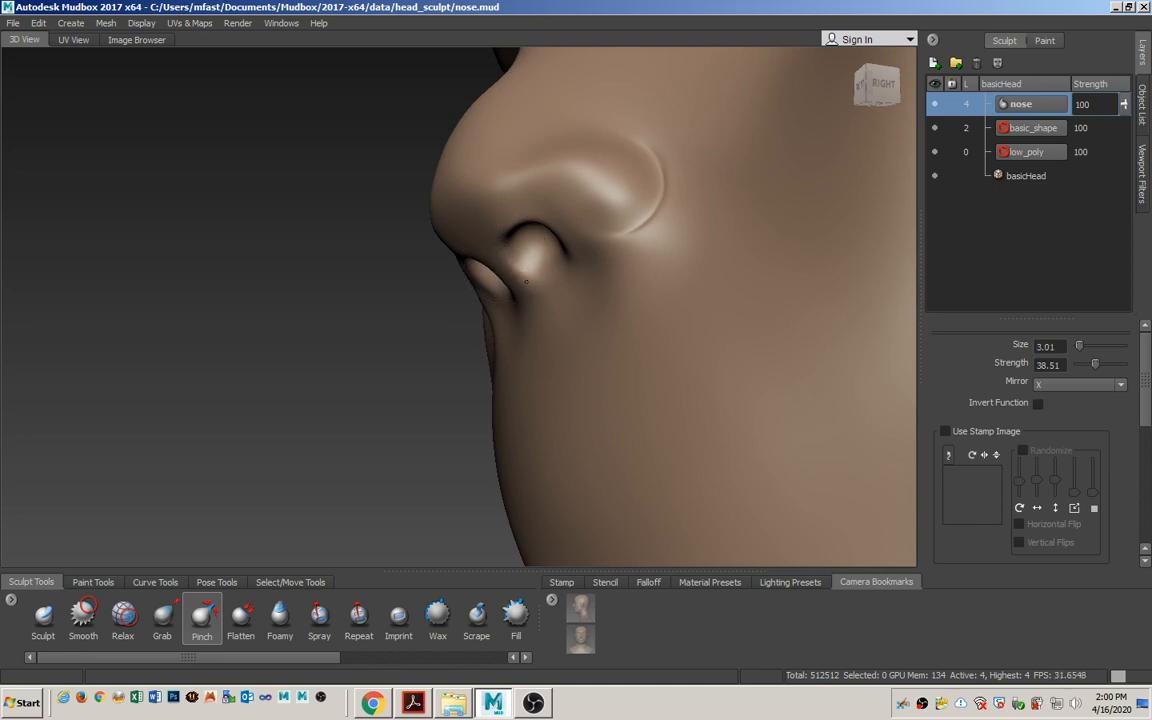
{"action": "left_click_drag", "start_coordinate": [533, 318], "coordinate": [486, 294], "text": "alt"}
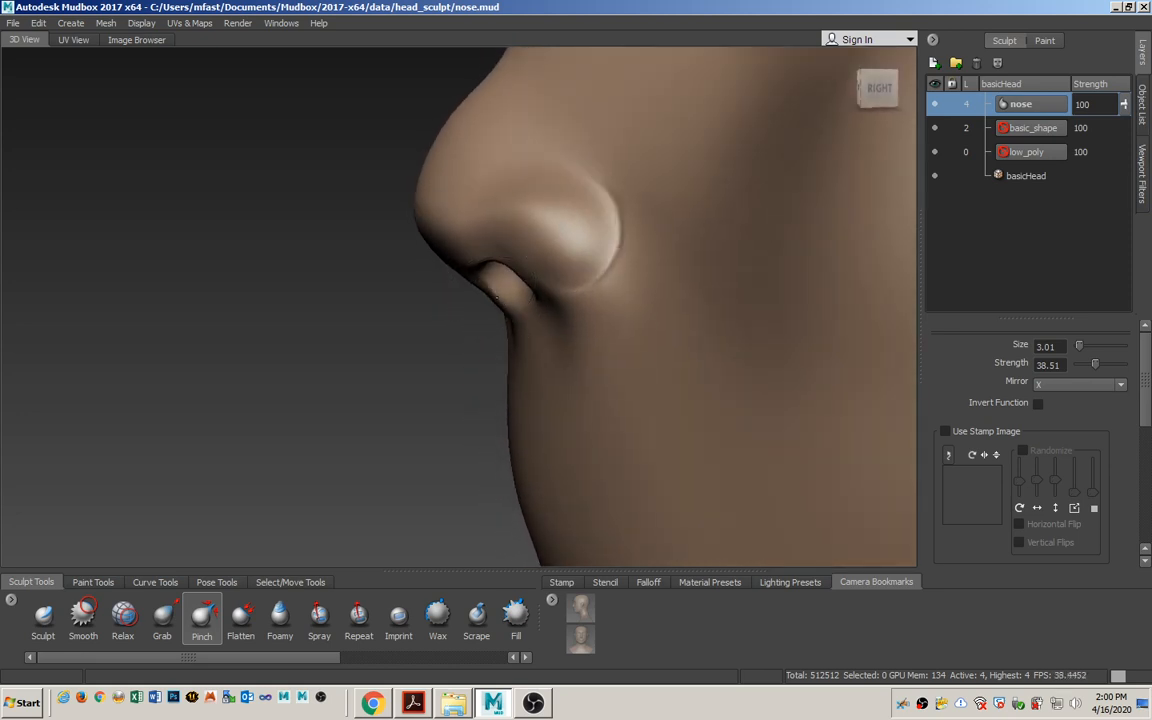
{"action": "mouse_move", "coordinate": [494, 309]}
{"action": "left_mouse_down", "text": "alt"}
{"action": "mouse_move", "coordinate": [588, 345]}
{"action": "mouse_move", "coordinate": [612, 334]}
{"action": "mouse_move", "coordinate": [545, 355]}
{"action": "mouse_move", "coordinate": [516, 383]}
{"action": "mouse_move", "coordinate": [563, 388]}
{"action": "mouse_move", "coordinate": [542, 378]}
{"action": "mouse_move", "coordinate": [558, 470]}
{"action": "mouse_move", "coordinate": [527, 386]}
{"action": "left_mouse_up", "text": "alt"}
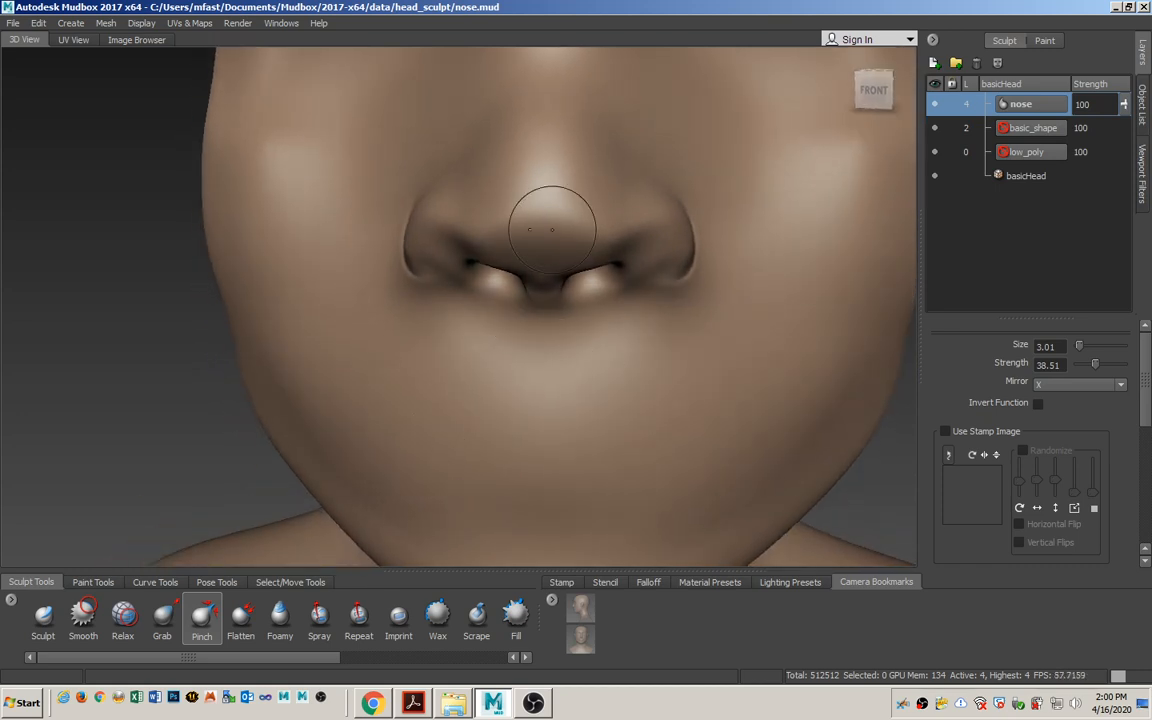
Adjust the underside of the nose around the nostrils with the Grab brush at size 7.22 and strength 51.92.
{"action": "left_click", "coordinate": [170, 624]}
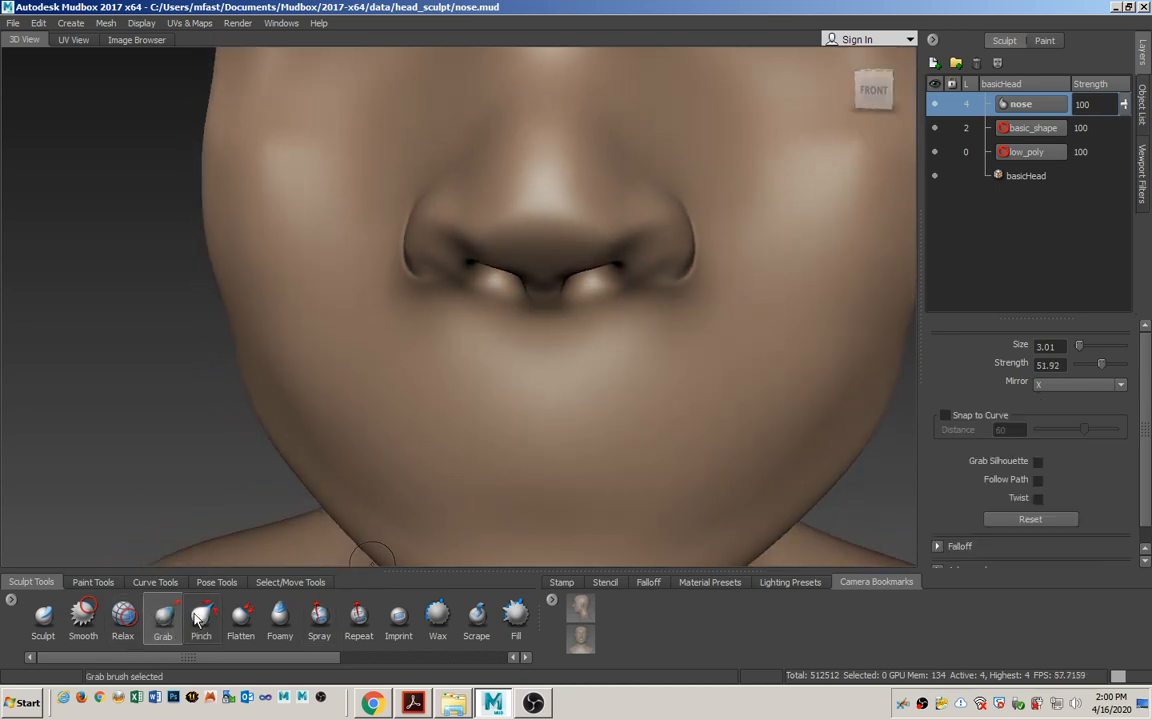
{"action": "key", "text": "b"}
{"action": "mouse_move", "coordinate": [524, 308]}
{"action": "left_mouse_down"}
{"action": "mouse_move", "coordinate": [559, 315]}
{"action": "mouse_move", "coordinate": [547, 297]}
{"action": "mouse_move", "coordinate": [557, 262]}
{"action": "mouse_move", "coordinate": [545, 294]}
{"action": "mouse_move", "coordinate": [447, 263]}
{"action": "mouse_move", "coordinate": [420, 268]}
{"action": "mouse_move", "coordinate": [437, 238]}
{"action": "mouse_move", "coordinate": [496, 296]}
{"action": "mouse_move", "coordinate": [447, 285]}
{"action": "mouse_move", "coordinate": [476, 324]}
{"action": "mouse_move", "coordinate": [545, 325]}
{"action": "mouse_move", "coordinate": [399, 314]}
{"action": "left_mouse_up"}
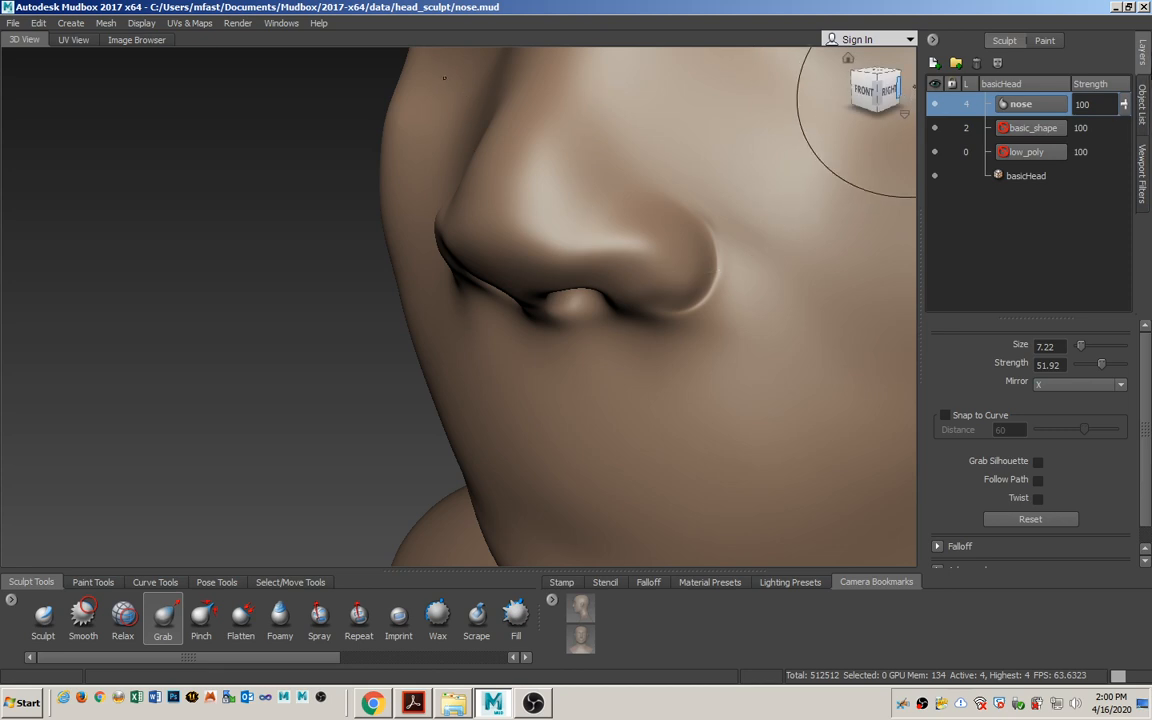
Look through the Side camera to compare the sculpted nose profile with the reference drawing.
{"action": "left_click", "coordinate": [1143, 103]}
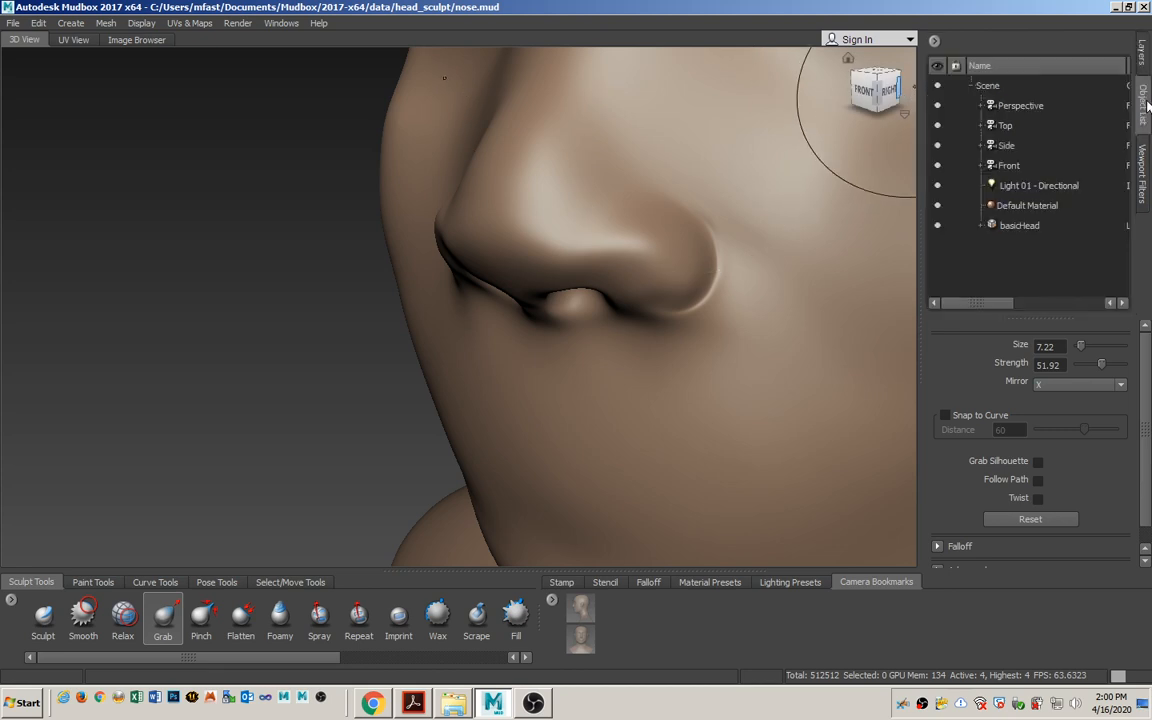
{"action": "left_click", "coordinate": [1008, 146]}
{"action": "right_click", "coordinate": [1009, 148]}
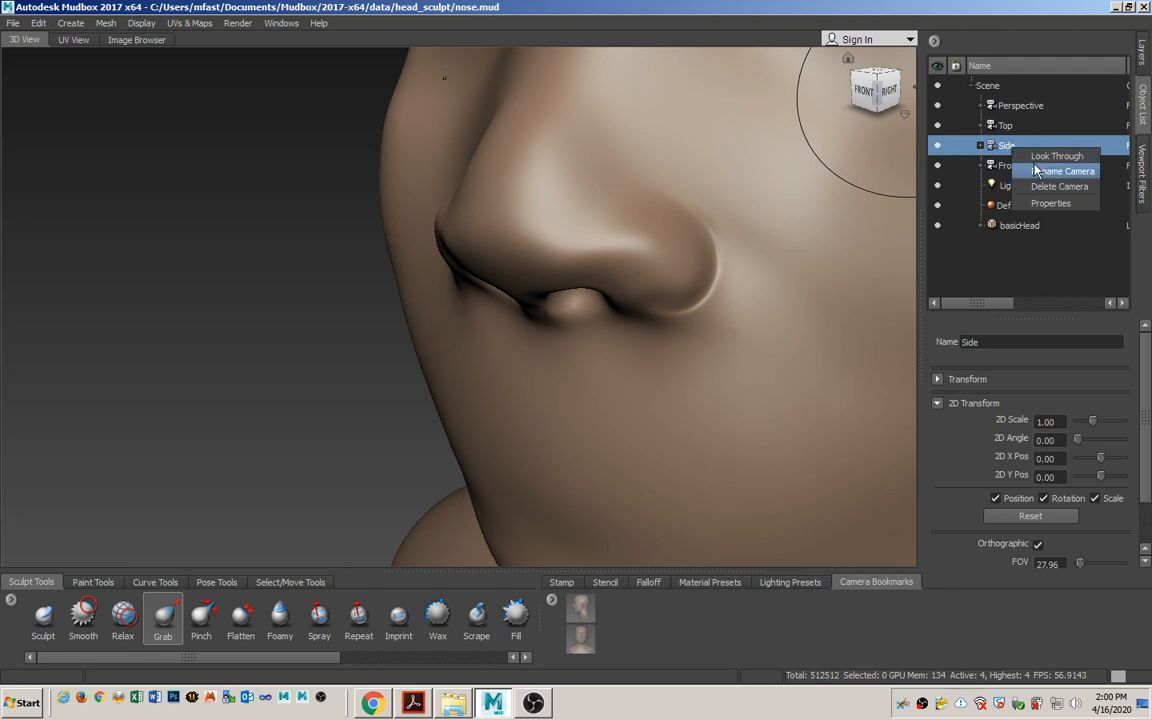
{"action": "left_click", "coordinate": [1047, 157]}
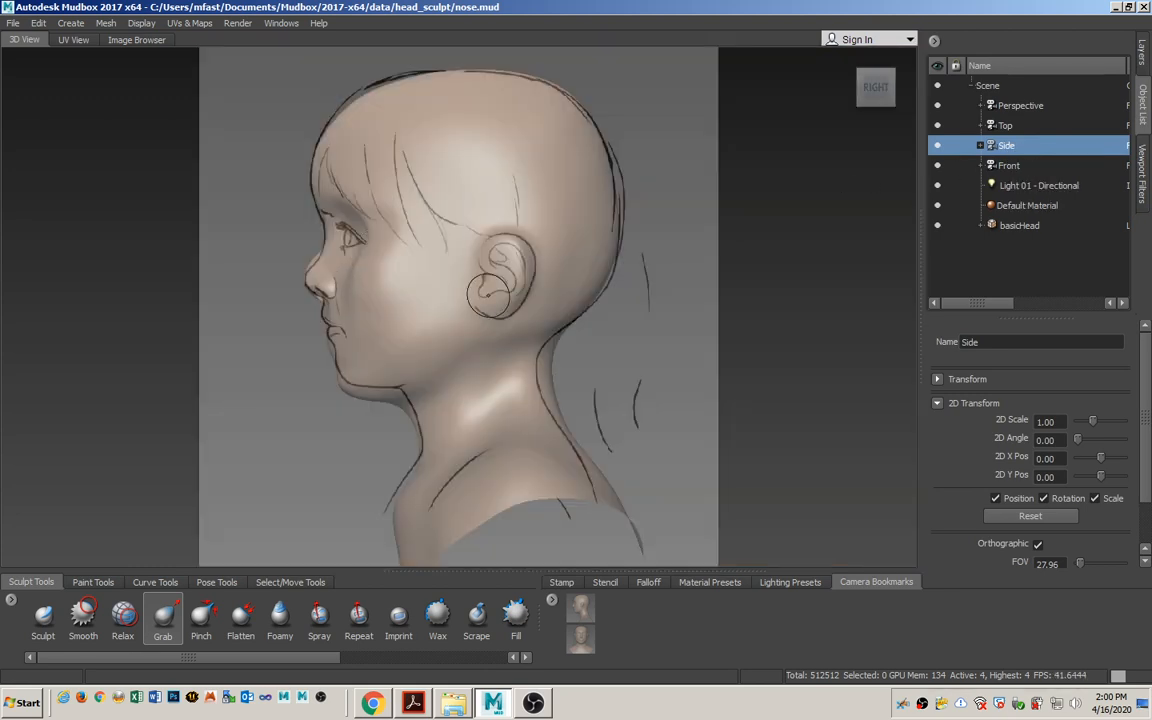
Reshape the nose bridge, underside and upper lip profile with the Grab brush to follow the side reference drawing.
{"action": "middle_click_drag", "start_coordinate": [377, 282], "coordinate": [452, 316]}
{"action": "mouse_move", "coordinate": [432, 305]}
{"action": "right_mouse_down"}
{"action": "mouse_move", "coordinate": [398, 390]}
{"action": "mouse_move", "coordinate": [395, 466]}
{"action": "mouse_move", "coordinate": [414, 339]}
{"action": "mouse_move", "coordinate": [393, 270]}
{"action": "mouse_move", "coordinate": [380, 273]}
{"action": "right_mouse_up"}
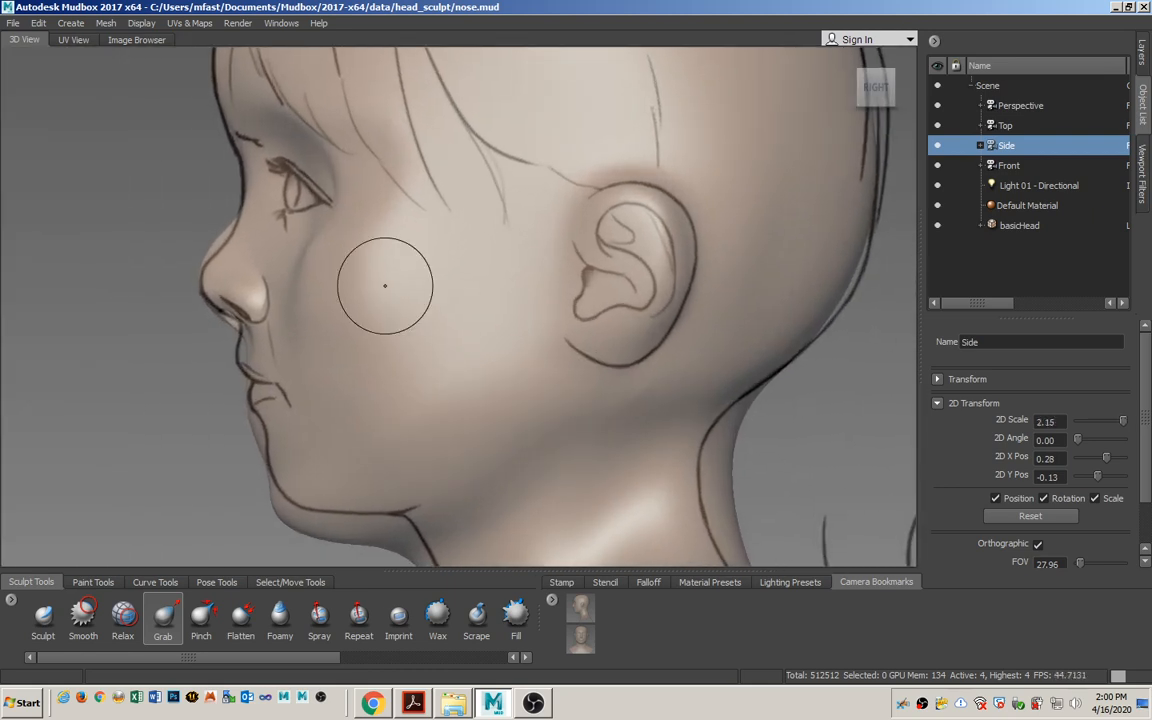
{"action": "middle_click_drag", "start_coordinate": [319, 343], "coordinate": [442, 306]}
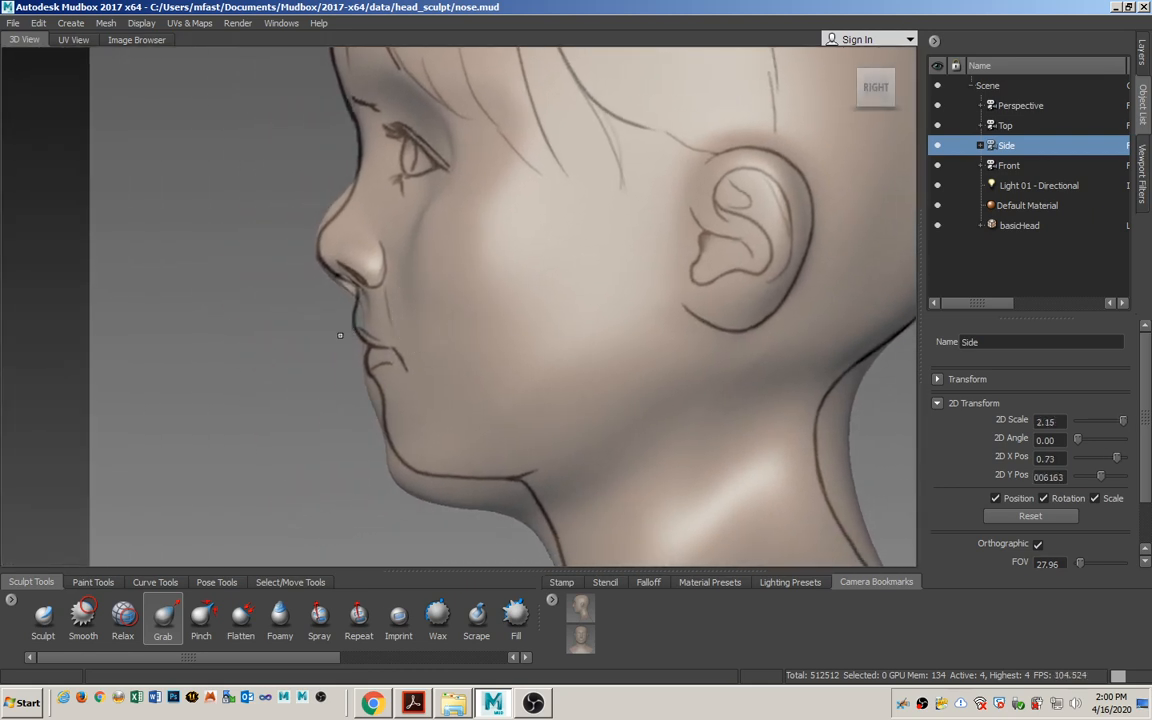
{"action": "left_click_drag", "start_coordinate": [333, 200], "coordinate": [350, 214]}
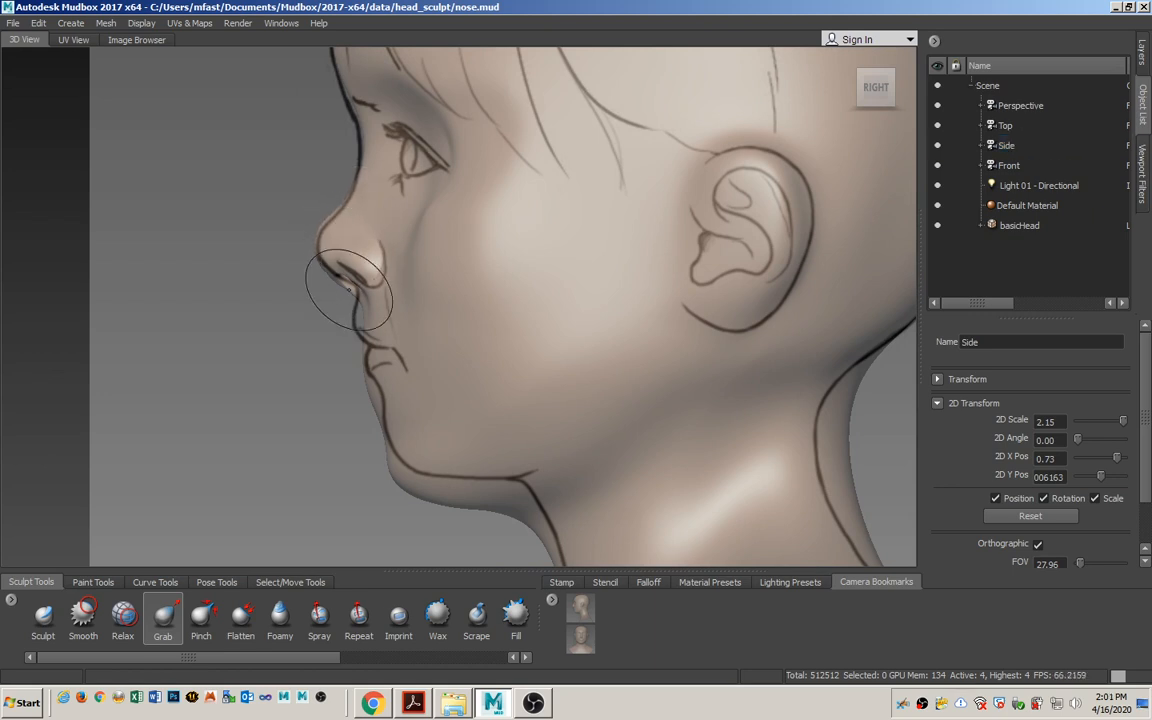
{"action": "right_click_drag", "start_coordinate": [344, 297], "coordinate": [339, 320], "text": "alt"}
{"action": "middle_click_drag", "start_coordinate": [339, 320], "coordinate": [401, 337], "text": "alt"}
{"action": "right_click_drag", "start_coordinate": [401, 337], "coordinate": [340, 378], "text": "alt"}
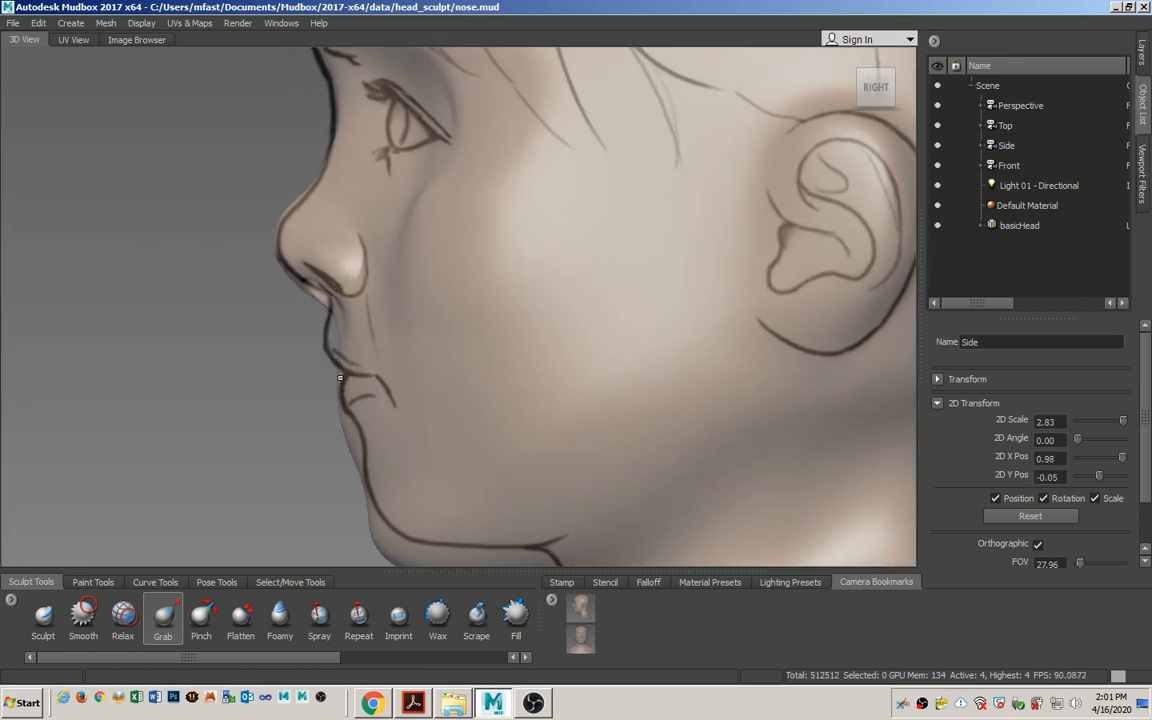
{"action": "left_click_drag", "start_coordinate": [343, 265], "coordinate": [349, 272]}
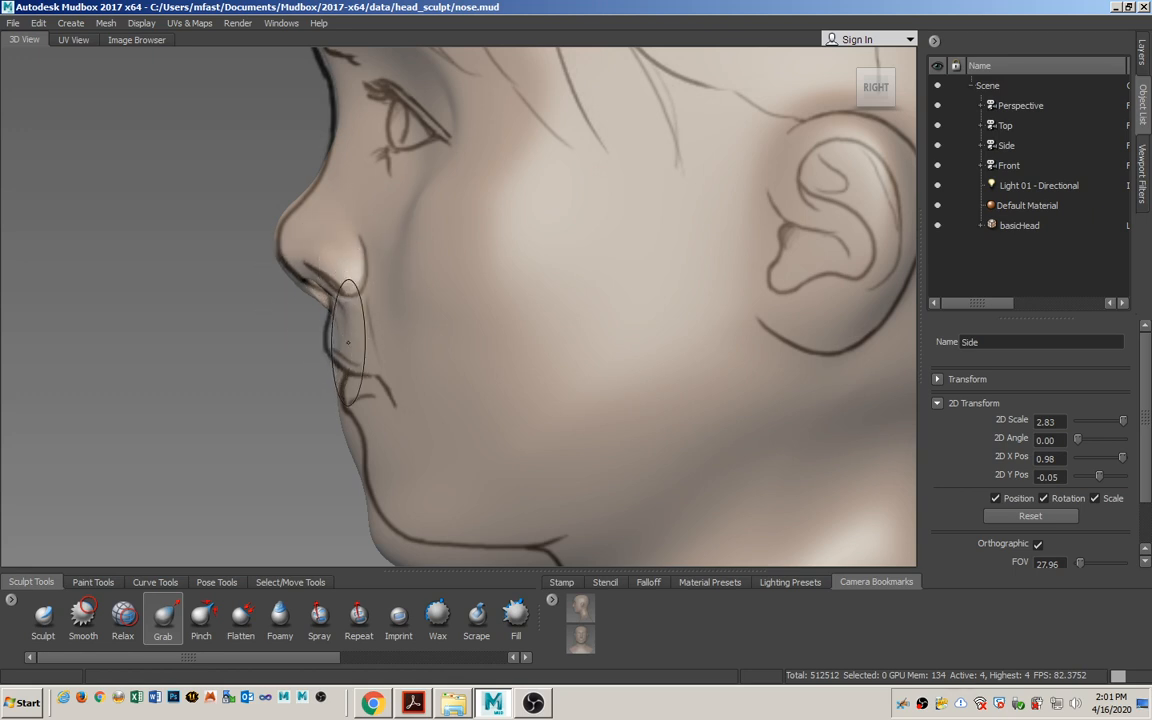
{"action": "left_click_drag", "start_coordinate": [345, 325], "coordinate": [337, 330]}
Look through the Front camera and pull the nose tip, wings and nostrils onto the front reference drawing with the Grab brush.
{"action": "left_click", "coordinate": [1012, 166]}
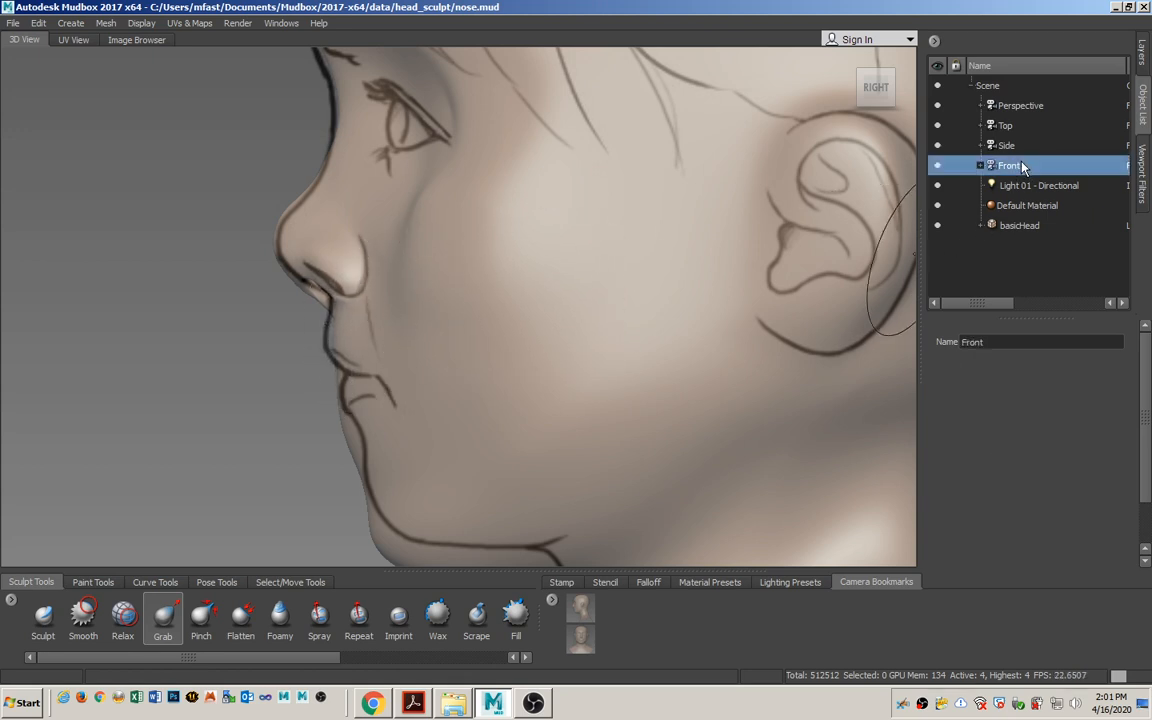
{"action": "right_click", "coordinate": [1020, 167]}
{"action": "left_click", "coordinate": [1045, 173]}
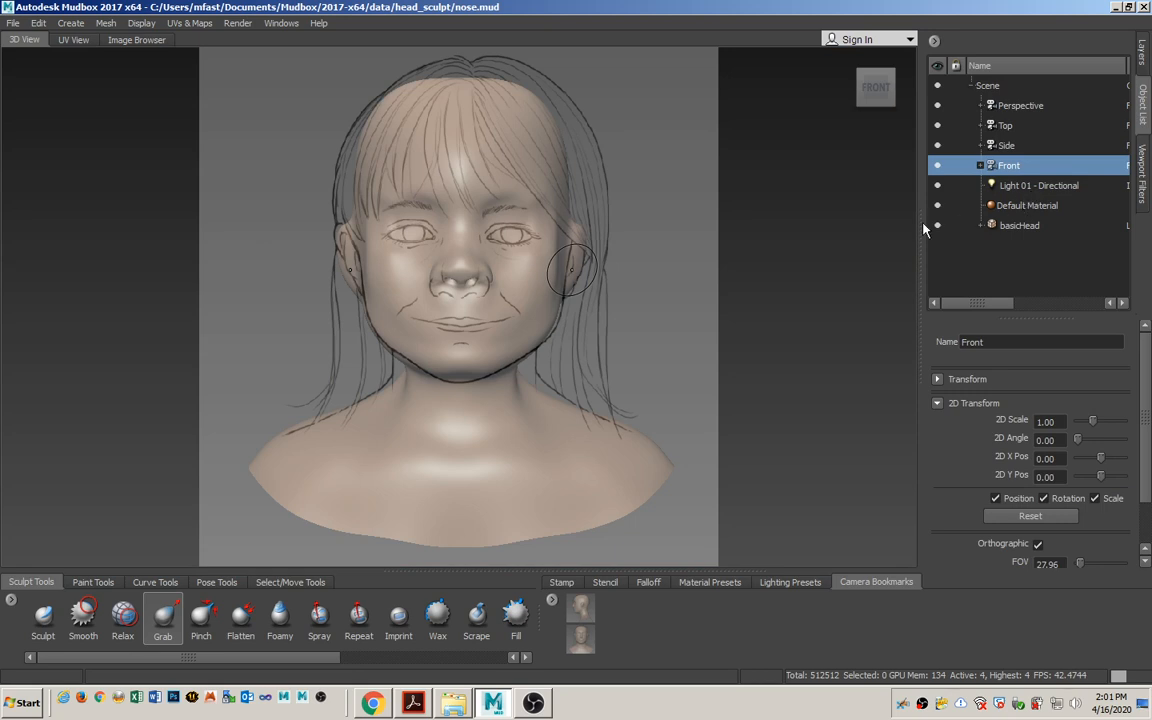
{"action": "right_click_drag", "start_coordinate": [403, 402], "coordinate": [436, 334]}
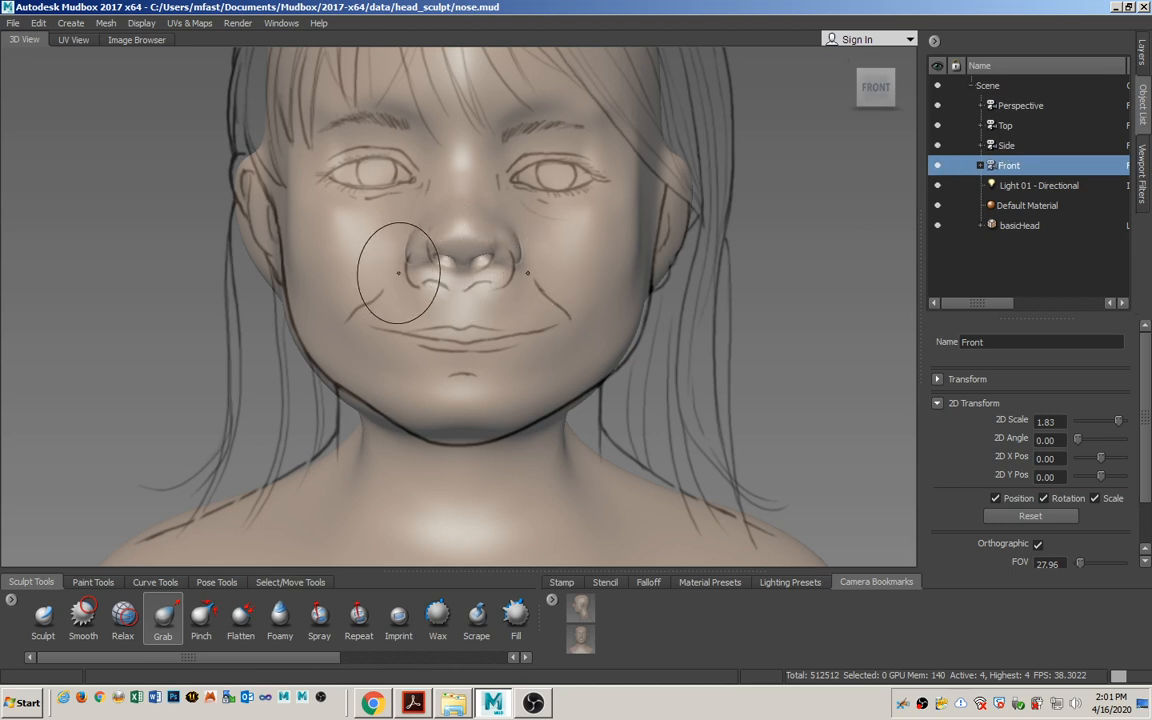
{"action": "mouse_move", "coordinate": [481, 268]}
{"action": "middle_mouse_down", "text": "alt"}
{"action": "mouse_move", "coordinate": [470, 328]}
{"action": "mouse_move", "coordinate": [478, 277]}
{"action": "middle_mouse_up", "text": "alt"}
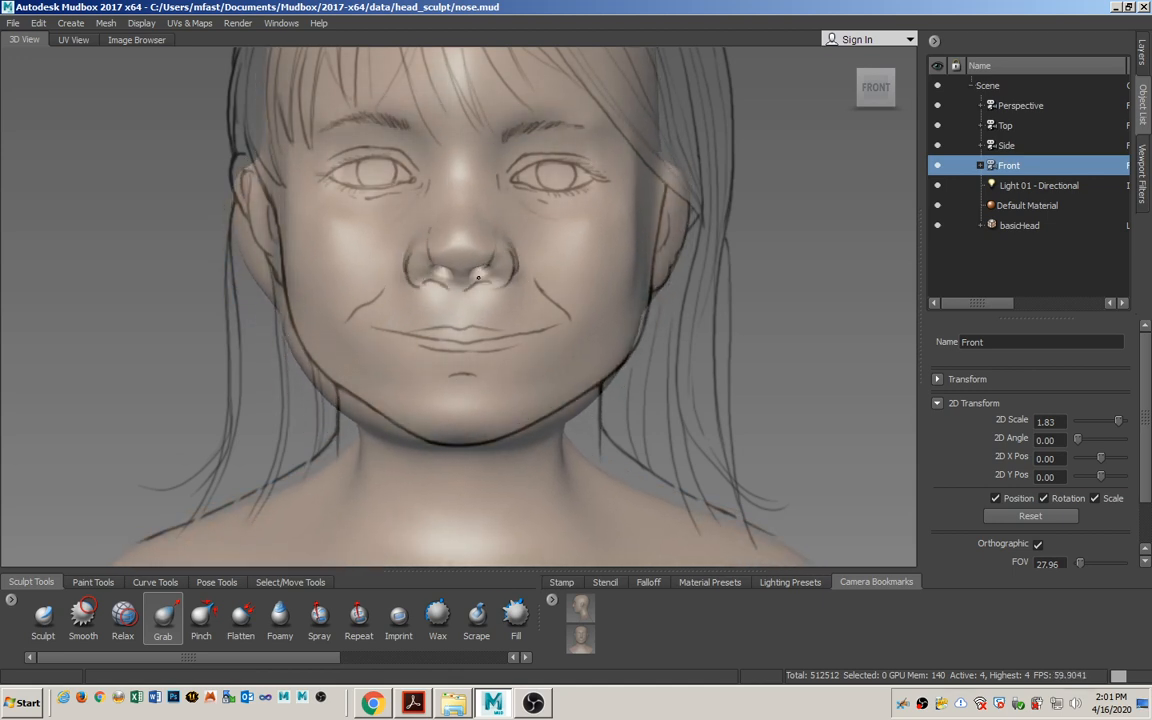
{"action": "left_click_drag", "start_coordinate": [471, 277], "coordinate": [468, 283], "text": "alt"}
{"action": "middle_click_drag", "start_coordinate": [468, 283], "coordinate": [465, 284], "text": "alt"}
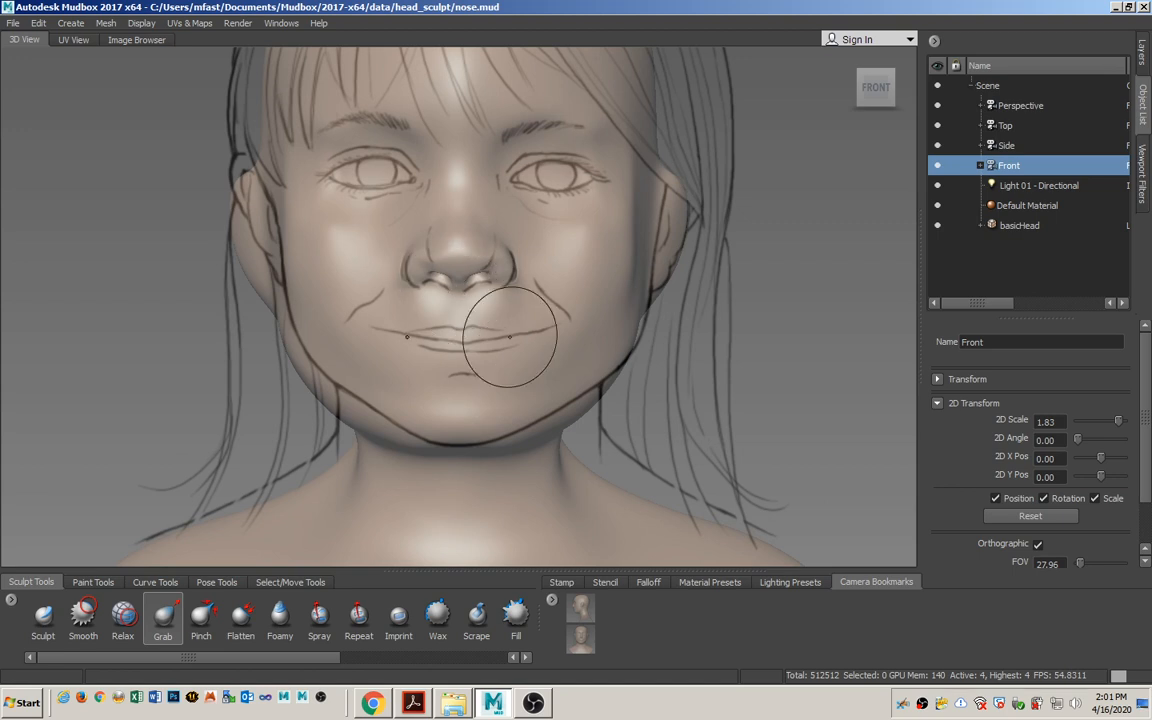
{"action": "mouse_move", "coordinate": [401, 339]}
{"action": "right_mouse_down"}
{"action": "mouse_move", "coordinate": [404, 405]}
{"action": "mouse_move", "coordinate": [414, 360]}
{"action": "mouse_move", "coordinate": [422, 377]}
{"action": "mouse_move", "coordinate": [419, 316]}
{"action": "mouse_move", "coordinate": [500, 285]}
{"action": "right_mouse_up"}
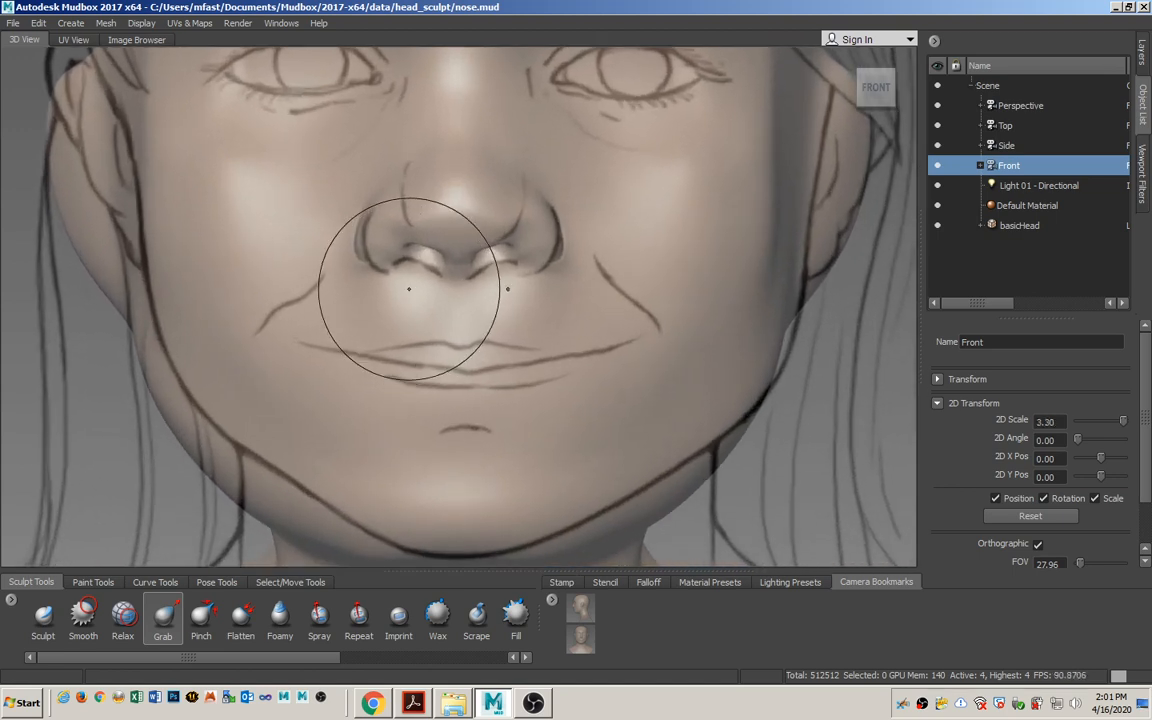
{"action": "mouse_move", "coordinate": [550, 261]}
{"action": "left_mouse_down"}
{"action": "mouse_move", "coordinate": [531, 272]}
{"action": "mouse_move", "coordinate": [485, 256]}
{"action": "mouse_move", "coordinate": [478, 275]}
{"action": "mouse_move", "coordinate": [502, 259]}
{"action": "mouse_move", "coordinate": [505, 272]}
{"action": "mouse_move", "coordinate": [508, 259]}
{"action": "left_mouse_up"}
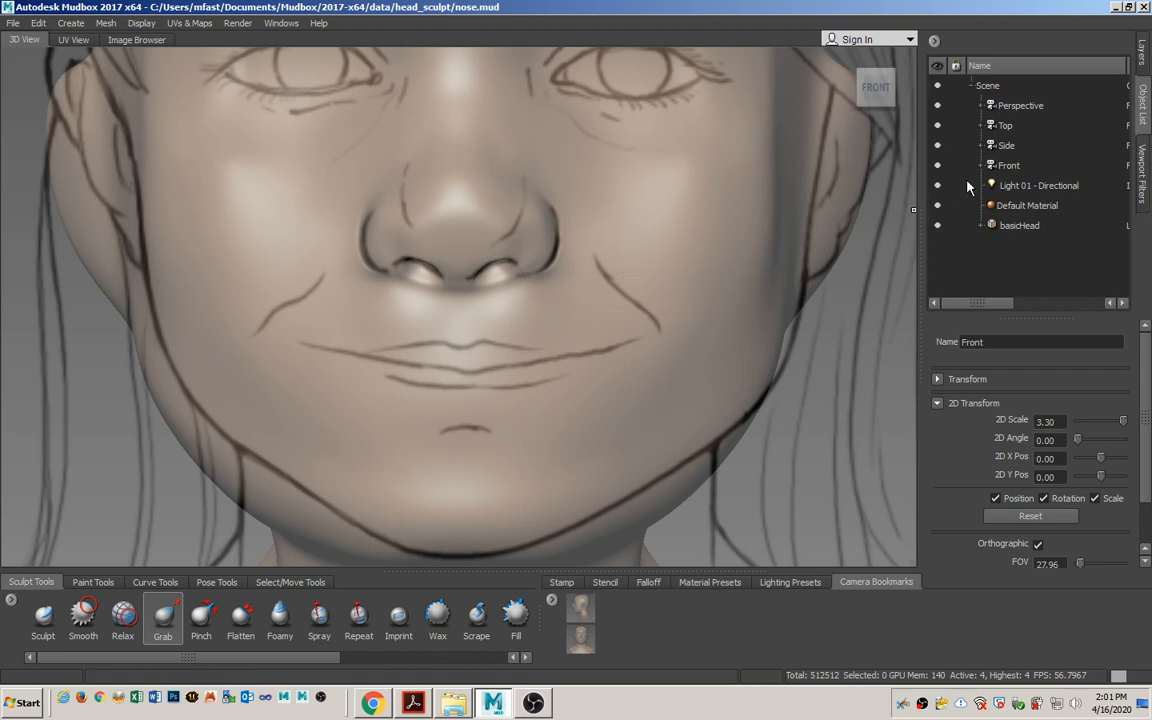
Check the nose profile against the drawing through the Side camera, and return to the Perspective camera.
{"action": "left_click", "coordinate": [1018, 146]}
{"action": "right_click", "coordinate": [985, 146]}
{"action": "left_click", "coordinate": [1015, 155]}
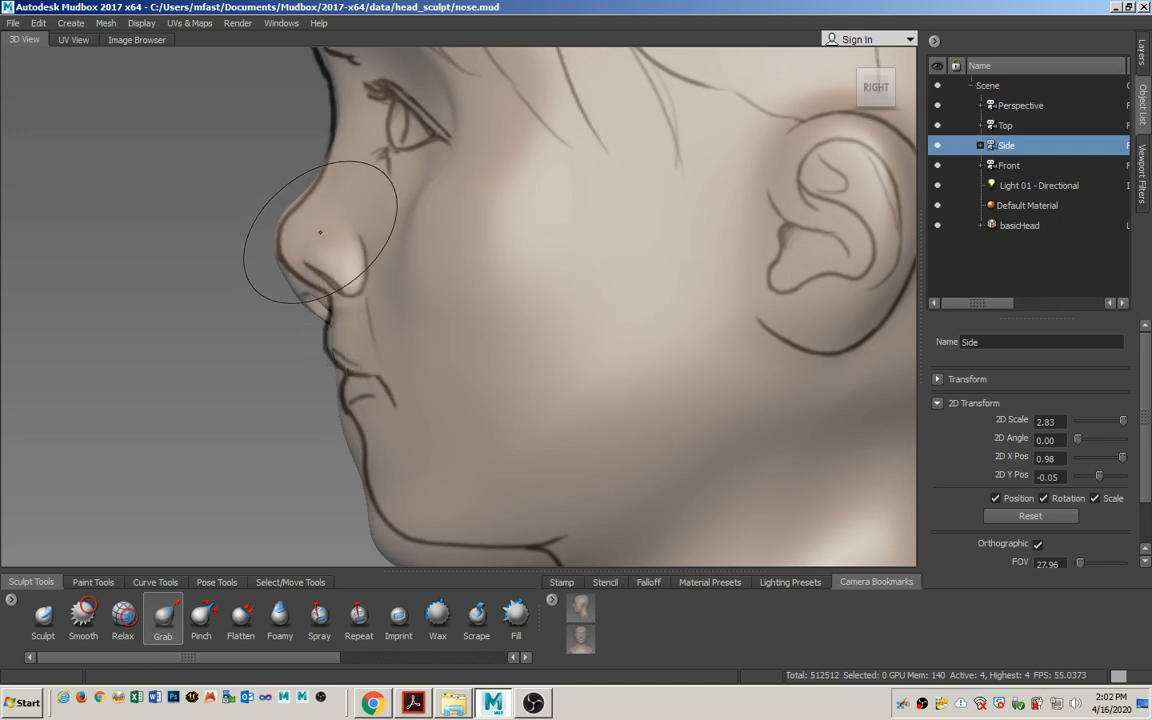
{"action": "left_click", "coordinate": [1016, 108]}
{"action": "right_click", "coordinate": [1010, 125]}
{"action": "left_click_drag", "start_coordinate": [1016, 105], "coordinate": [1025, 120]}
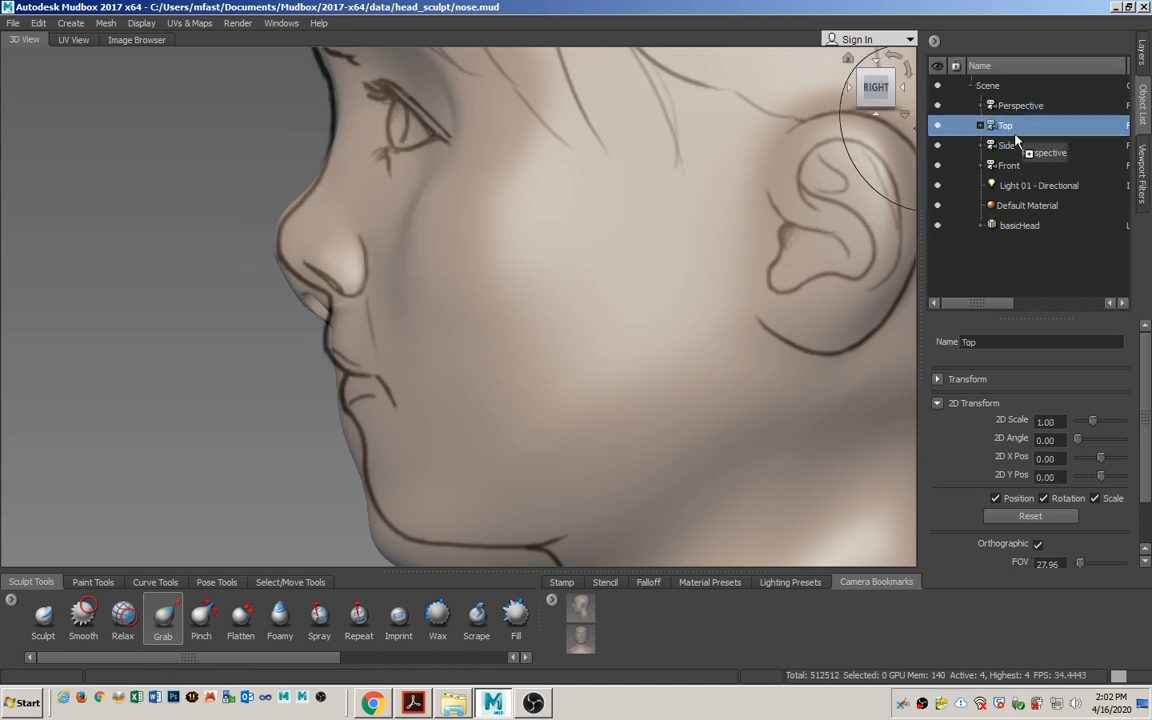
{"action": "left_click", "coordinate": [1010, 106]}
{"action": "right_click", "coordinate": [1035, 106]}
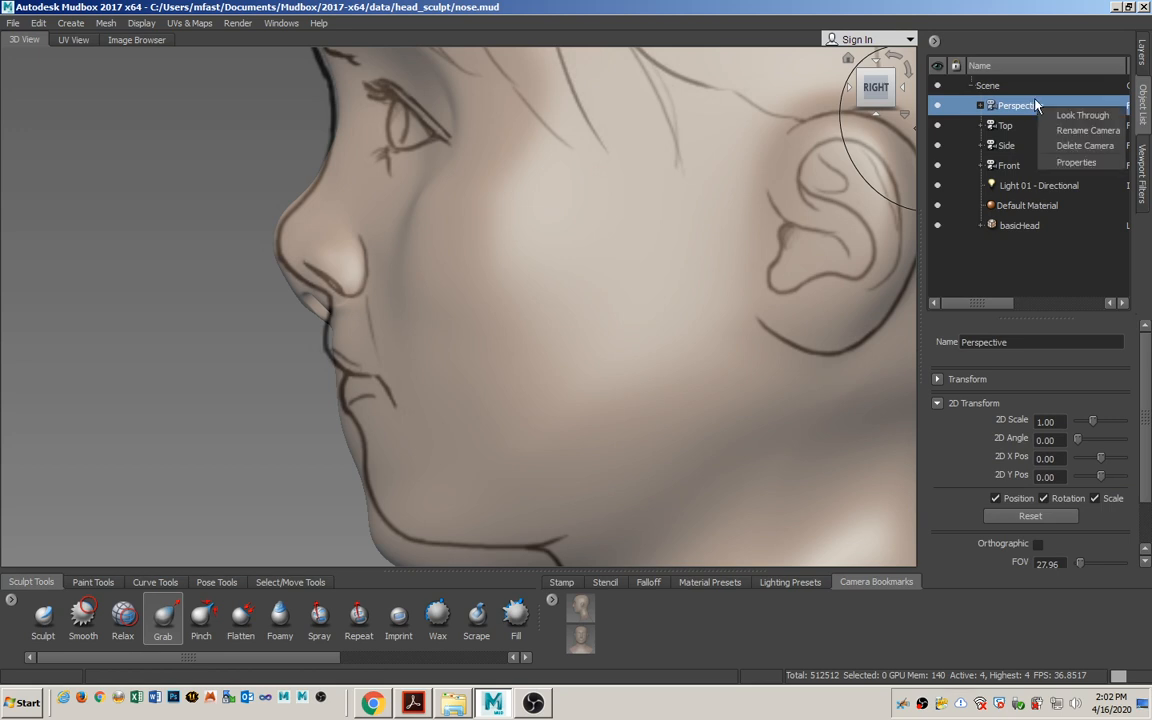
{"action": "left_click", "coordinate": [1058, 118]}
Build up the upper lip area below both nostrils with the Wax brush at size 3.59 and strength 4.76, mirrored in X.
{"action": "mouse_move", "coordinate": [566, 360]}
{"action": "left_mouse_down", "text": "alt"}
{"action": "mouse_move", "coordinate": [704, 195]}
{"action": "mouse_move", "coordinate": [625, 186]}
{"action": "mouse_move", "coordinate": [519, 265]}
{"action": "mouse_move", "coordinate": [501, 261]}
{"action": "mouse_move", "coordinate": [645, 270]}
{"action": "mouse_move", "coordinate": [607, 319]}
{"action": "mouse_move", "coordinate": [524, 262]}
{"action": "mouse_move", "coordinate": [430, 271]}
{"action": "mouse_move", "coordinate": [490, 345]}
{"action": "mouse_move", "coordinate": [520, 320]}
{"action": "mouse_move", "coordinate": [586, 309]}
{"action": "mouse_move", "coordinate": [560, 314]}
{"action": "mouse_move", "coordinate": [548, 347]}
{"action": "mouse_move", "coordinate": [607, 337]}
{"action": "mouse_move", "coordinate": [555, 324]}
{"action": "mouse_move", "coordinate": [535, 337]}
{"action": "mouse_move", "coordinate": [555, 368]}
{"action": "mouse_move", "coordinate": [522, 398]}
{"action": "mouse_move", "coordinate": [522, 378]}
{"action": "left_mouse_up", "text": "alt"}
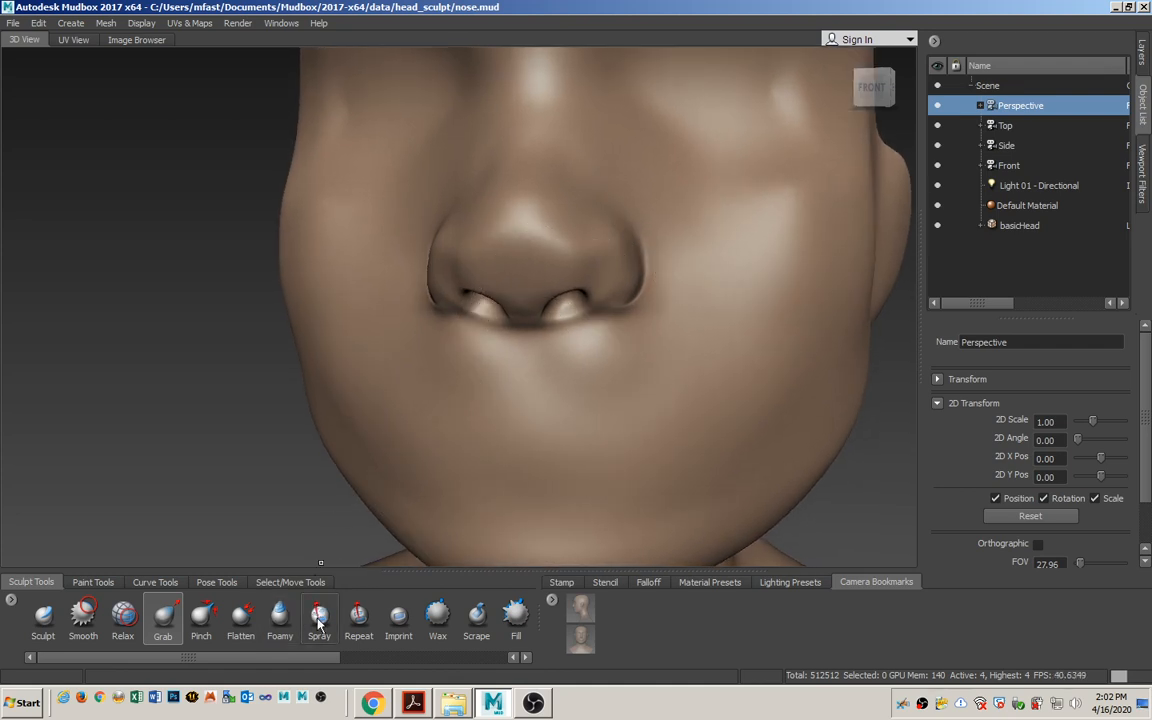
{"action": "mouse_move", "coordinate": [326, 658]}
{"action": "left_mouse_down"}
{"action": "mouse_move", "coordinate": [423, 660]}
{"action": "mouse_move", "coordinate": [490, 678]}
{"action": "left_mouse_up"}
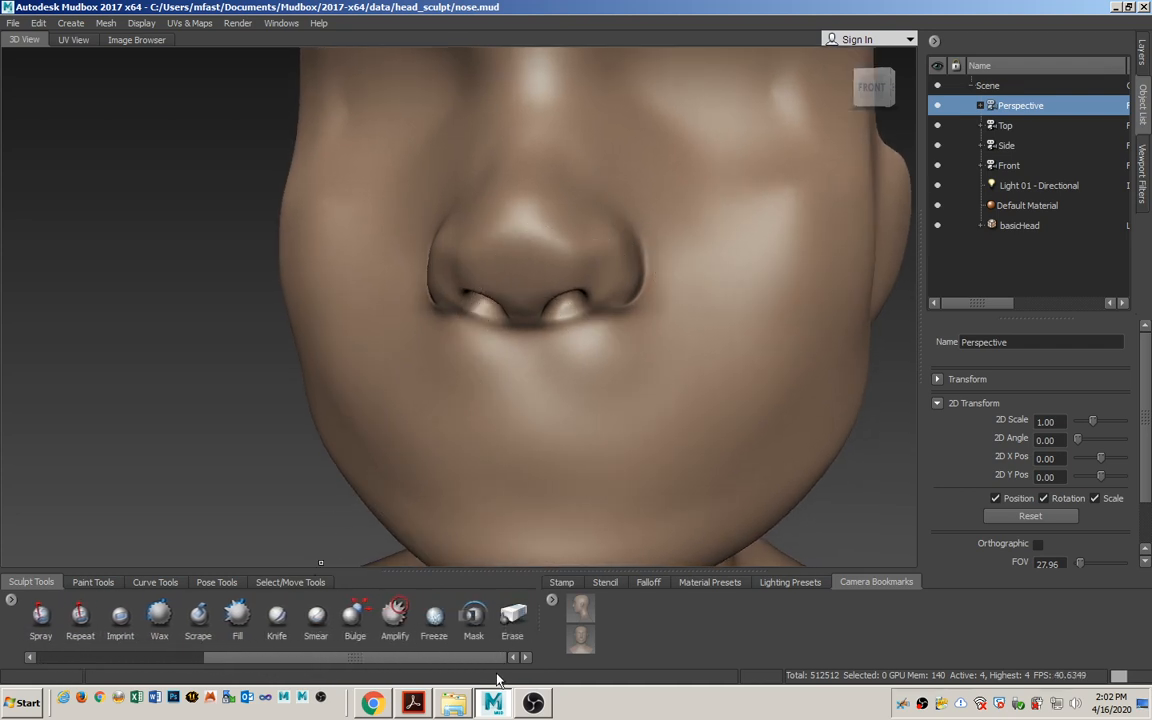
{"action": "left_click", "coordinate": [163, 625]}
{"action": "key", "text": "b"}
{"action": "mouse_move", "coordinate": [564, 326]}
{"action": "left_mouse_down"}
{"action": "mouse_move", "coordinate": [488, 327]}
{"action": "mouse_move", "coordinate": [553, 332]}
{"action": "mouse_move", "coordinate": [564, 393]}
{"action": "mouse_move", "coordinate": [635, 401]}
{"action": "mouse_move", "coordinate": [613, 343]}
{"action": "left_mouse_up"}
{"action": "key", "text": "ctrl+z"}
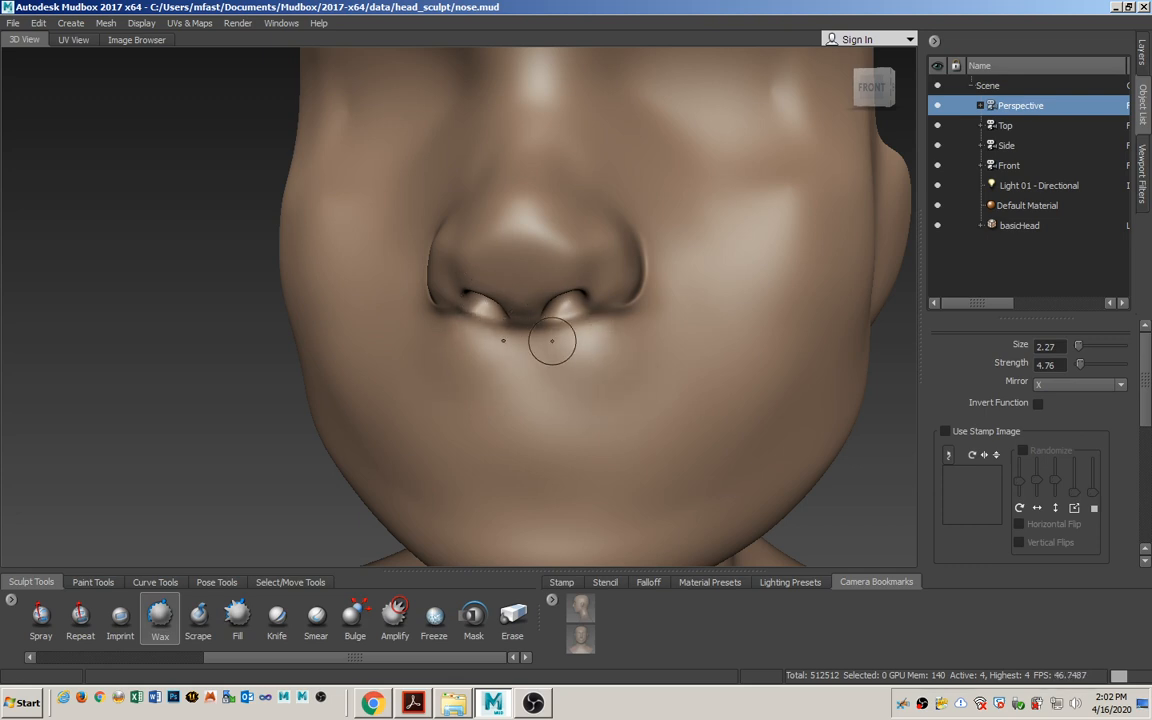
{"action": "key", "text": "b"}
{"action": "mouse_move", "coordinate": [566, 356]}
{"action": "left_mouse_down"}
{"action": "mouse_move", "coordinate": [580, 356]}
{"action": "mouse_move", "coordinate": [558, 364]}
{"action": "mouse_move", "coordinate": [565, 390]}
{"action": "left_mouse_up"}
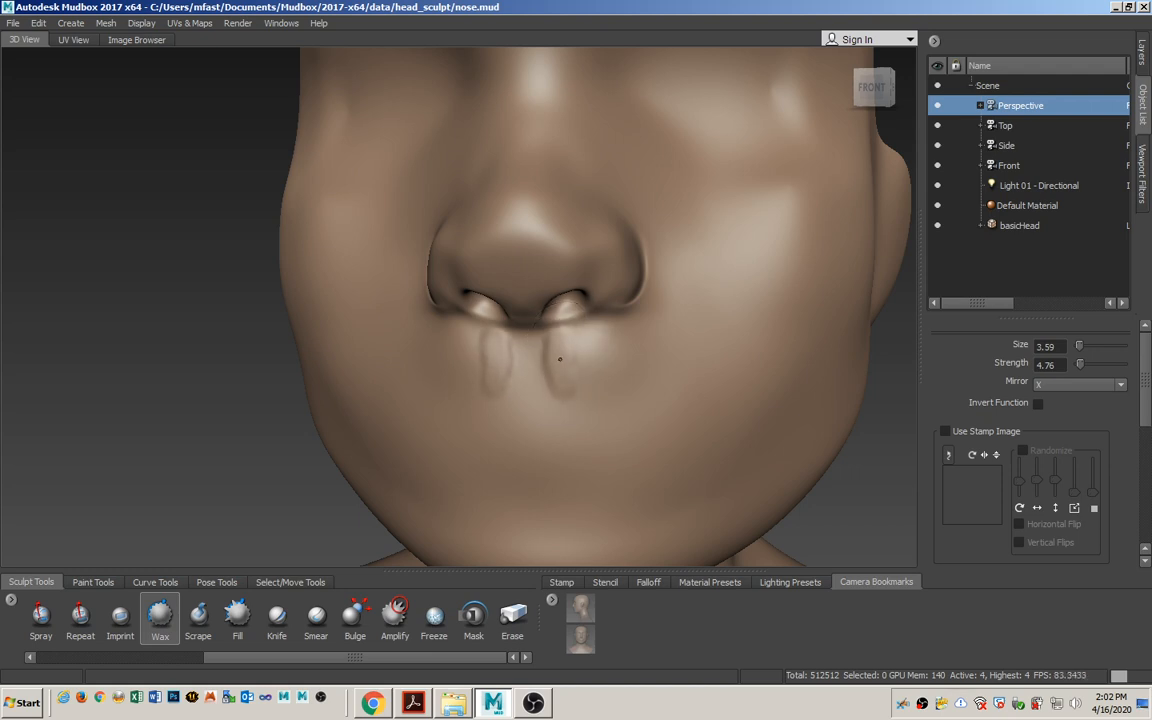
{"action": "mouse_move", "coordinate": [548, 329]}
{"action": "left_mouse_down"}
{"action": "mouse_move", "coordinate": [558, 382]}
{"action": "mouse_move", "coordinate": [638, 378]}
{"action": "mouse_move", "coordinate": [602, 333]}
{"action": "mouse_move", "coordinate": [564, 384]}
{"action": "mouse_move", "coordinate": [599, 391]}
{"action": "mouse_move", "coordinate": [643, 360]}
{"action": "mouse_move", "coordinate": [625, 329]}
{"action": "mouse_move", "coordinate": [631, 374]}
{"action": "mouse_move", "coordinate": [597, 329]}
{"action": "mouse_move", "coordinate": [560, 329]}
{"action": "mouse_move", "coordinate": [560, 343]}
{"action": "left_mouse_up"}
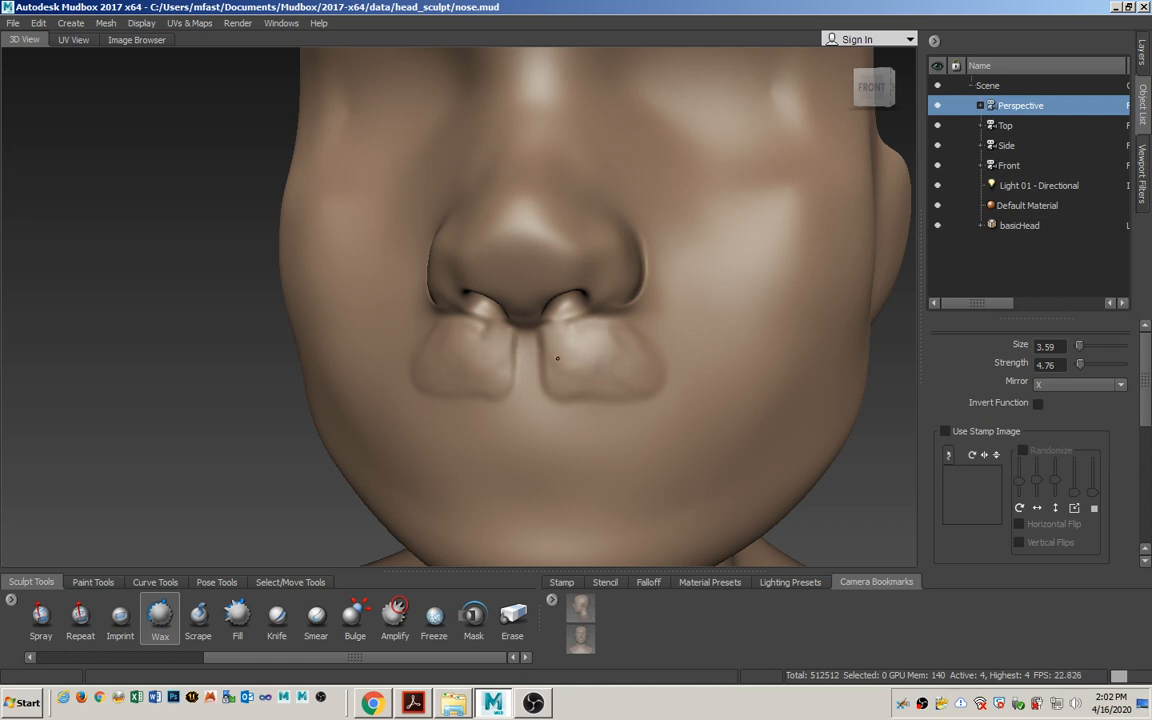
{"action": "mouse_move", "coordinate": [632, 387]}
{"action": "left_mouse_down"}
{"action": "mouse_move", "coordinate": [558, 383]}
{"action": "mouse_move", "coordinate": [578, 329]}
{"action": "mouse_move", "coordinate": [634, 371]}
{"action": "left_mouse_up"}
Smooth the built-up upper lip and its edges below the nostrils with the Smooth brush at strength 71.90.
{"action": "key", "text": "shift"}
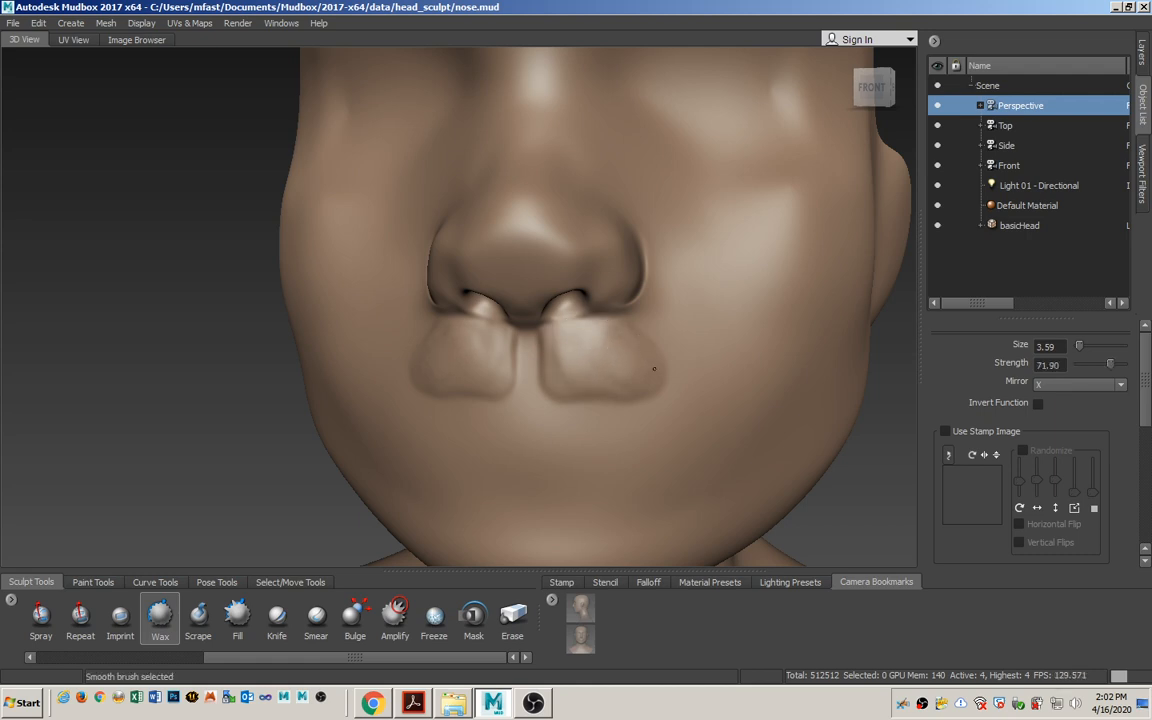
{"action": "key", "text": "shift"}
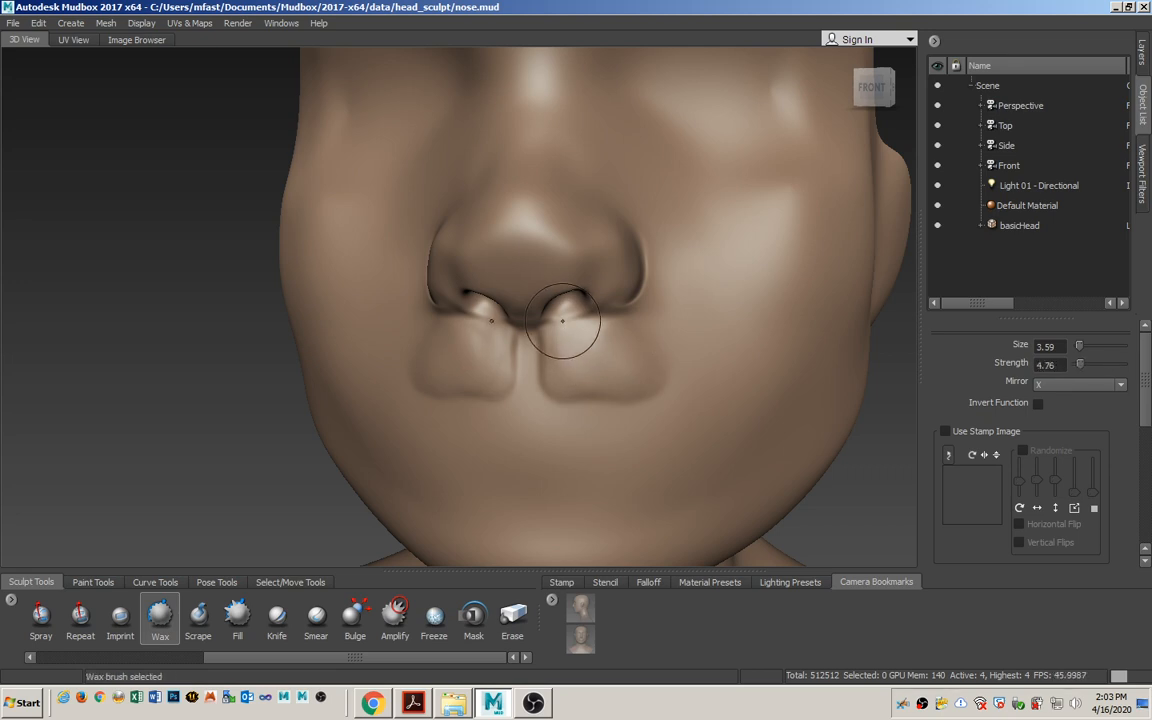
{"action": "left_click_drag", "start_coordinate": [570, 308], "coordinate": [564, 320], "text": "shift"}
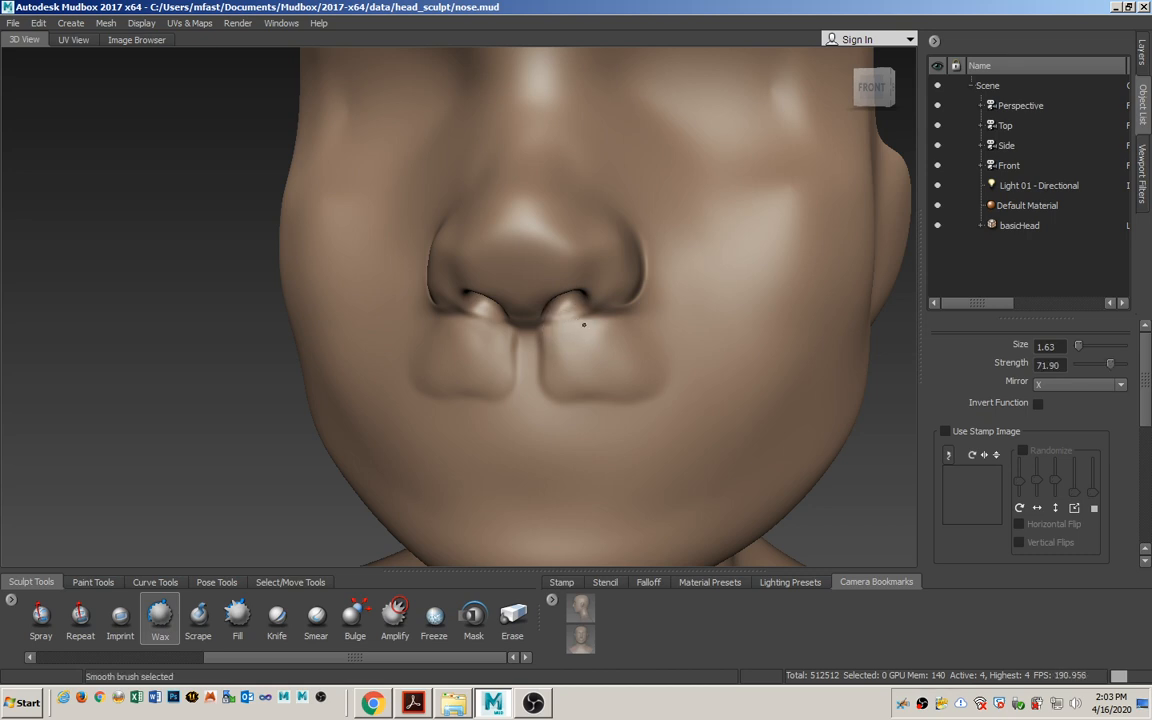
{"action": "mouse_move", "coordinate": [575, 319]}
{"action": "left_mouse_down", "text": "shift"}
{"action": "mouse_move", "coordinate": [568, 325]}
{"action": "mouse_move", "coordinate": [592, 327]}
{"action": "mouse_move", "coordinate": [580, 325]}
{"action": "left_mouse_up", "text": "shift"}
{"action": "scroll", "coordinate": [566, 300], "scroll_direction": "up", "scroll_amount": 5}
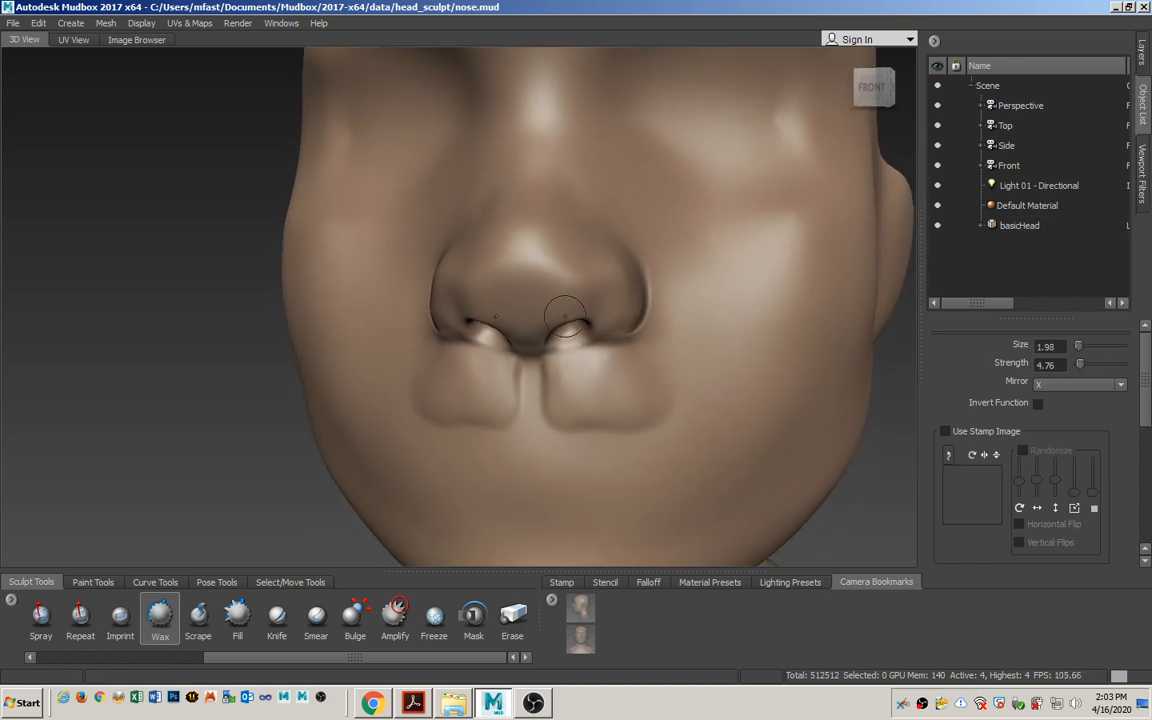
Blend the nostril openings into the upper lip with the Smooth brush at size 1.98, and review the whole head.
{"action": "left_click_drag", "start_coordinate": [572, 360], "coordinate": [655, 373], "text": "alt"}
{"action": "key", "text": "shift"}
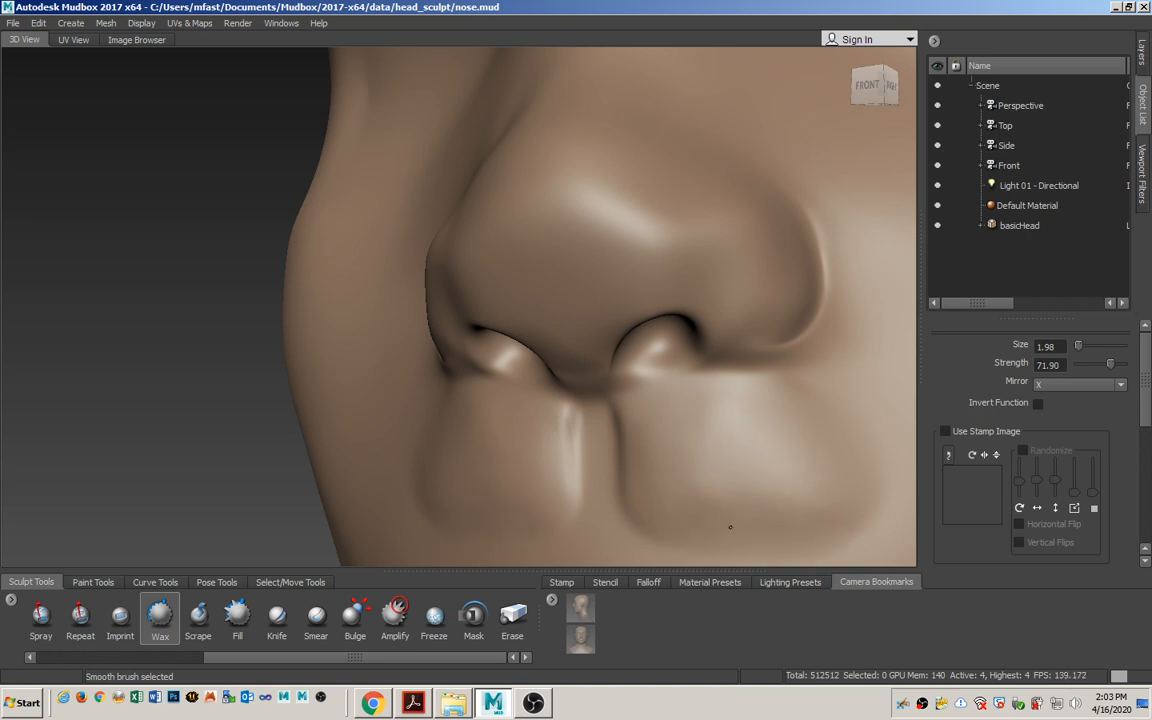
{"action": "left_click_drag", "start_coordinate": [644, 463], "coordinate": [675, 472], "text": "alt"}
{"action": "left_click_drag", "start_coordinate": [668, 402], "coordinate": [675, 388], "text": "alt"}
{"action": "mouse_move", "coordinate": [660, 472]}
{"action": "right_mouse_down", "text": "alt"}
{"action": "mouse_move", "coordinate": [571, 311]}
{"action": "mouse_move", "coordinate": [540, 377]}
{"action": "right_mouse_up", "text": "alt"}
{"action": "mouse_move", "coordinate": [540, 377]}
{"action": "left_mouse_down", "text": "alt"}
{"action": "mouse_move", "coordinate": [640, 410]}
{"action": "mouse_move", "coordinate": [596, 440]}
{"action": "mouse_move", "coordinate": [581, 406]}
{"action": "left_mouse_up", "text": "alt"}
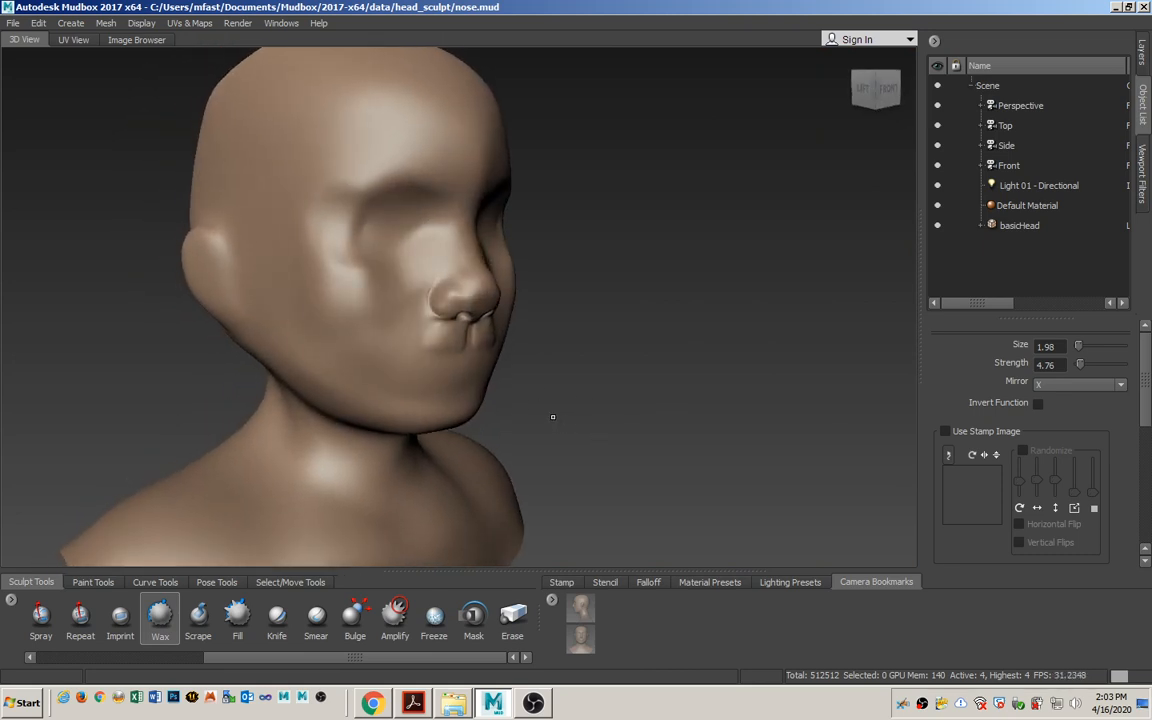